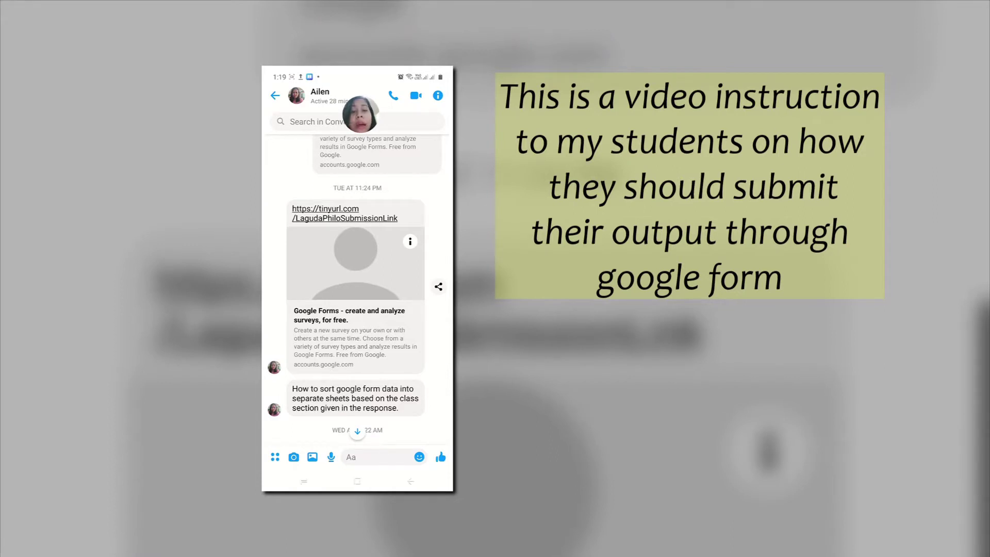
Open the tinyurl submission link from the conversation and look over the form's instructions
scroll(357, 289, up, 1)
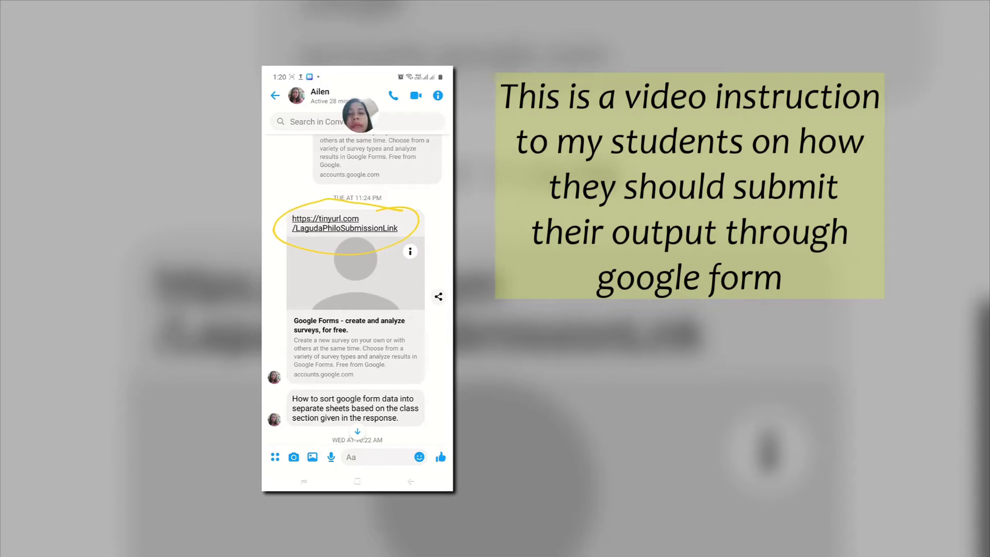
click(345, 223)
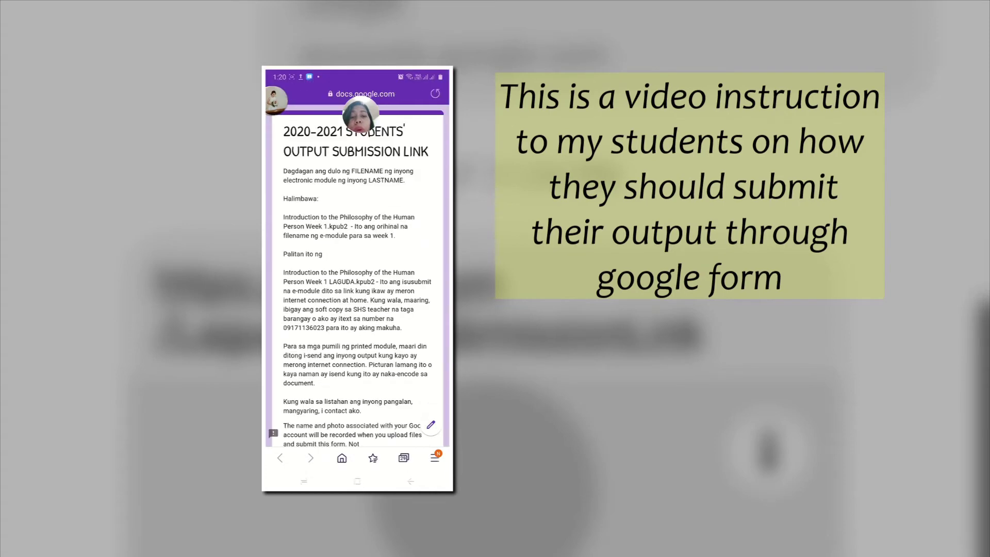
scroll(357, 276, down, 3)
scroll(358, 276, down, 3)
scroll(358, 276, up, 5)
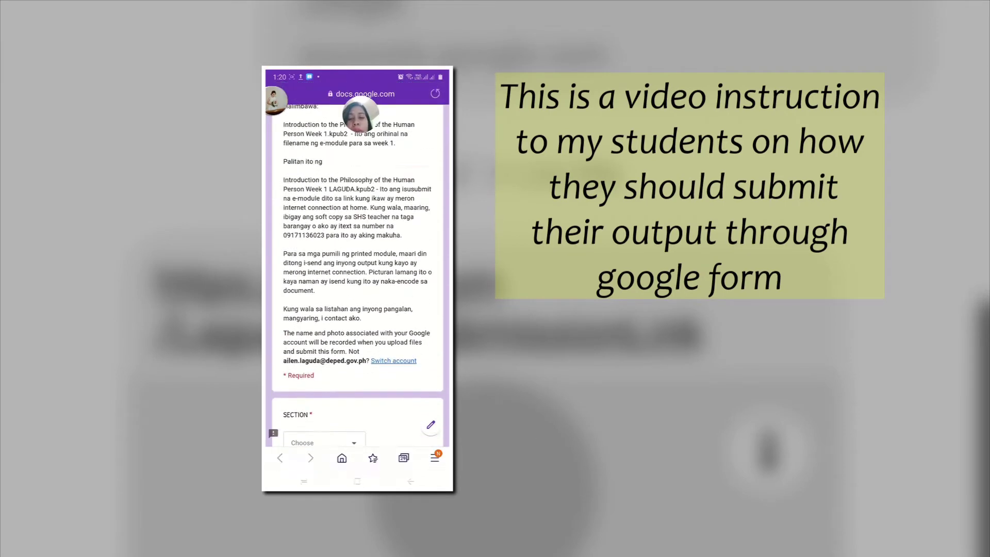
Choose HUMSS 2 as the section and continue to that section's page of the form
scroll(357, 276, down, 3)
click(324, 361)
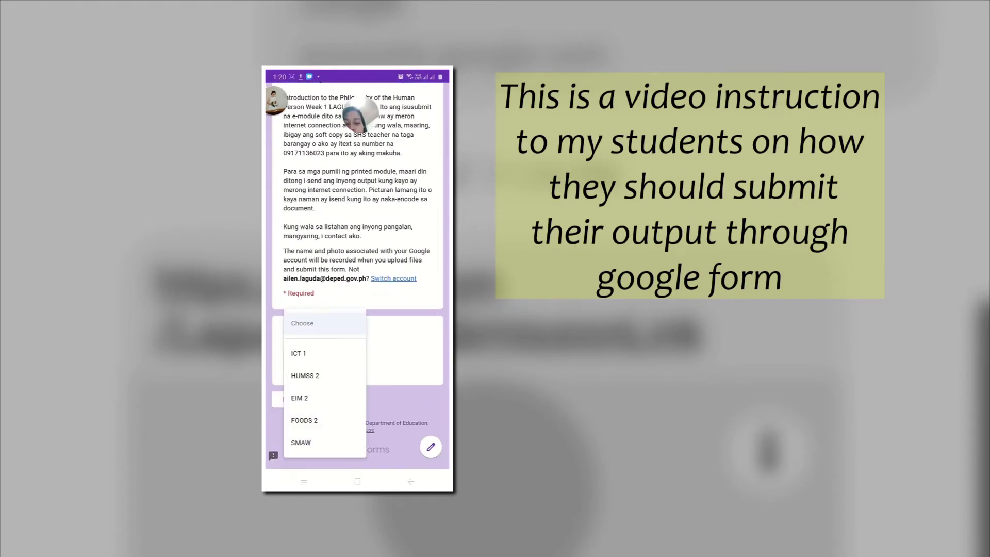
click(309, 420)
click(290, 399)
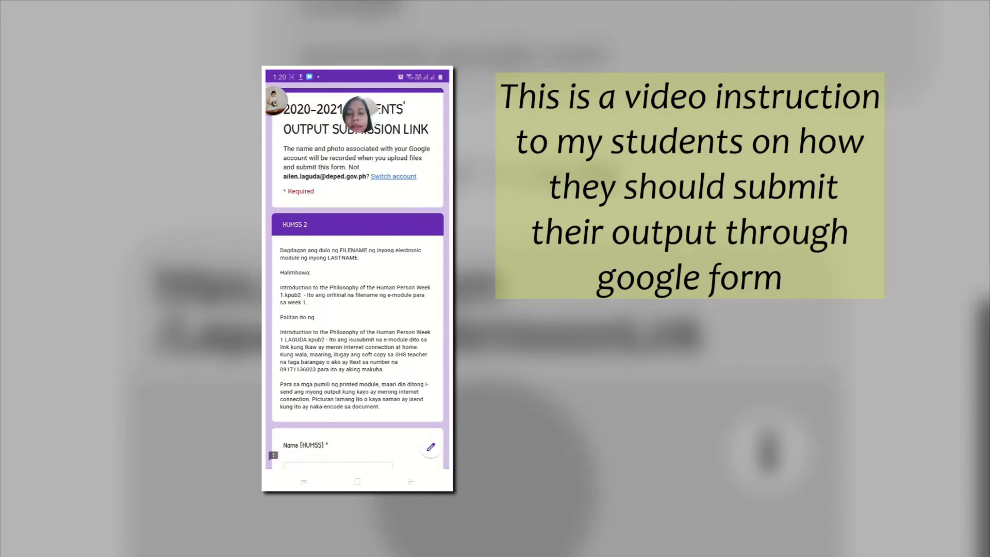
Select the student's name in the Name [HUMSS] question
scroll(357, 276, down, 5)
click(338, 295)
click(323, 270)
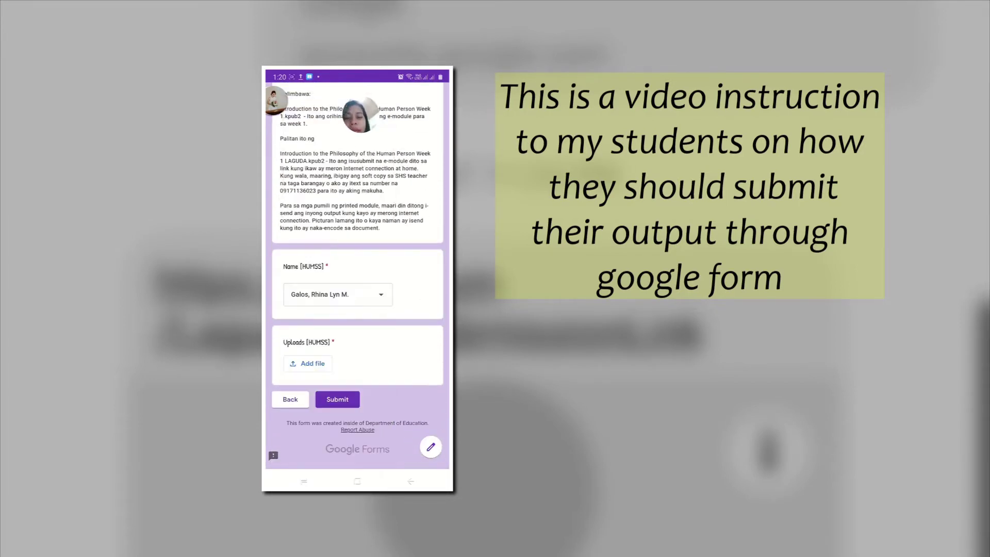
Upload the file Introduction to the Philosophy of the Human Person Week 1.kpub2 from the device's downloads under Uploads [HUMSS] and submit the form
click(307, 363)
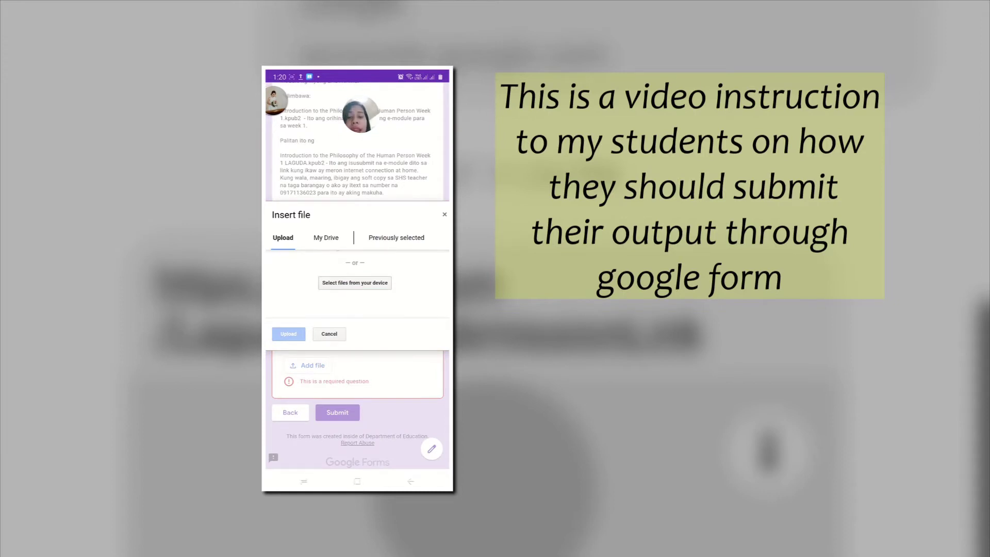
click(355, 283)
click(289, 431)
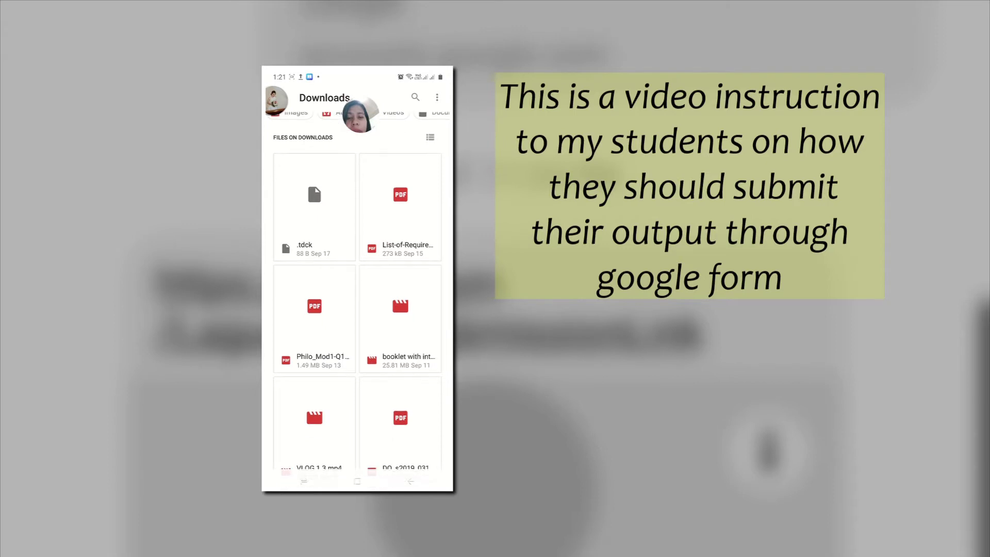
click(435, 123)
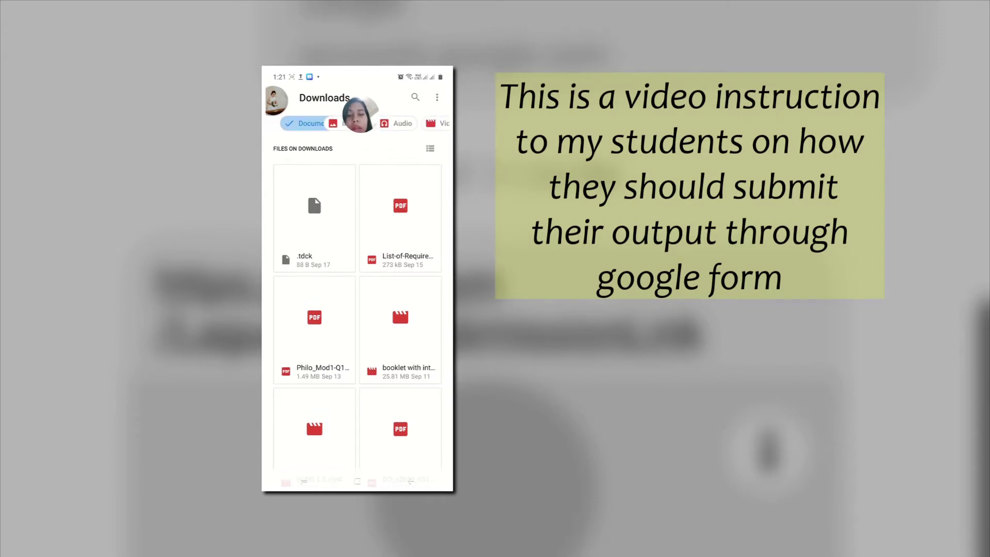
scroll(357, 309, down, 3)
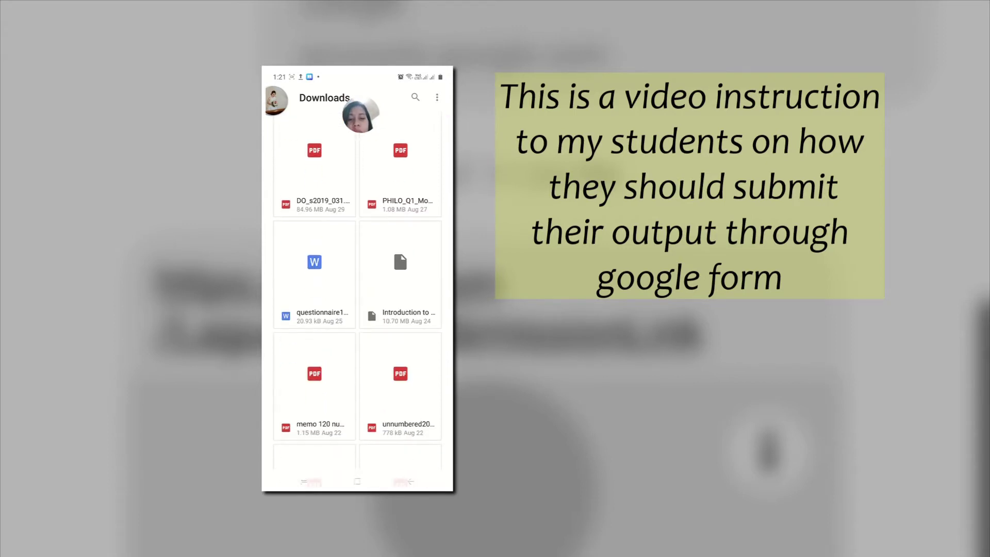
click(400, 278)
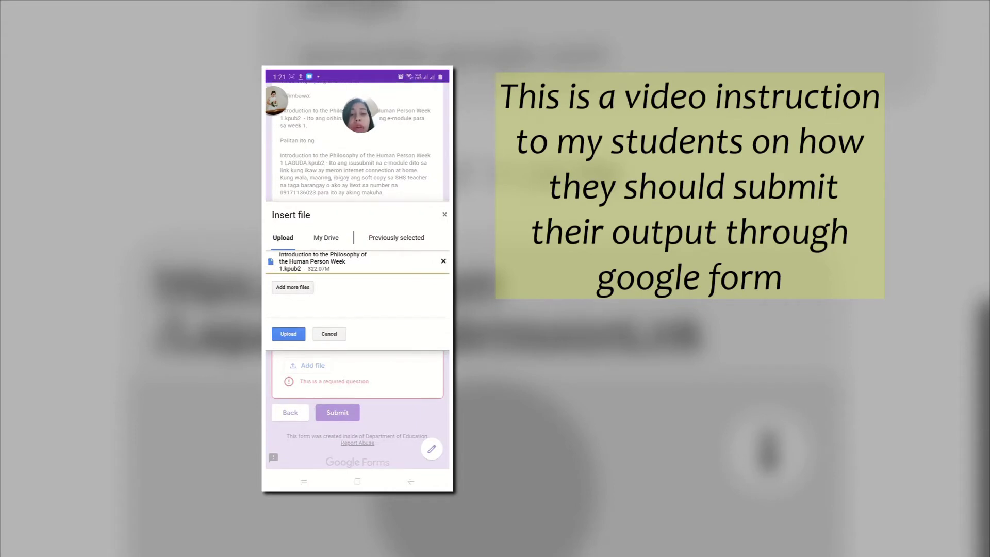
click(288, 333)
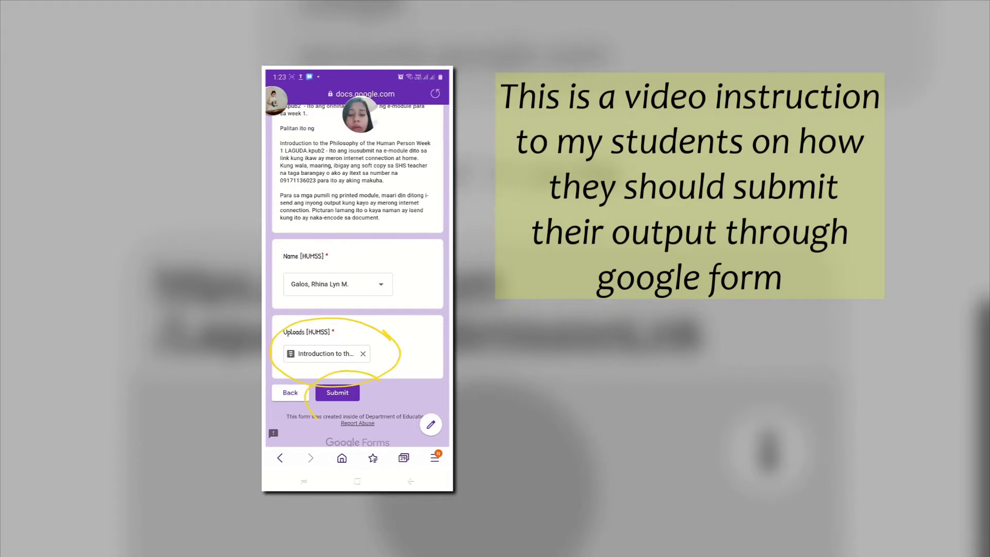
click(338, 392)
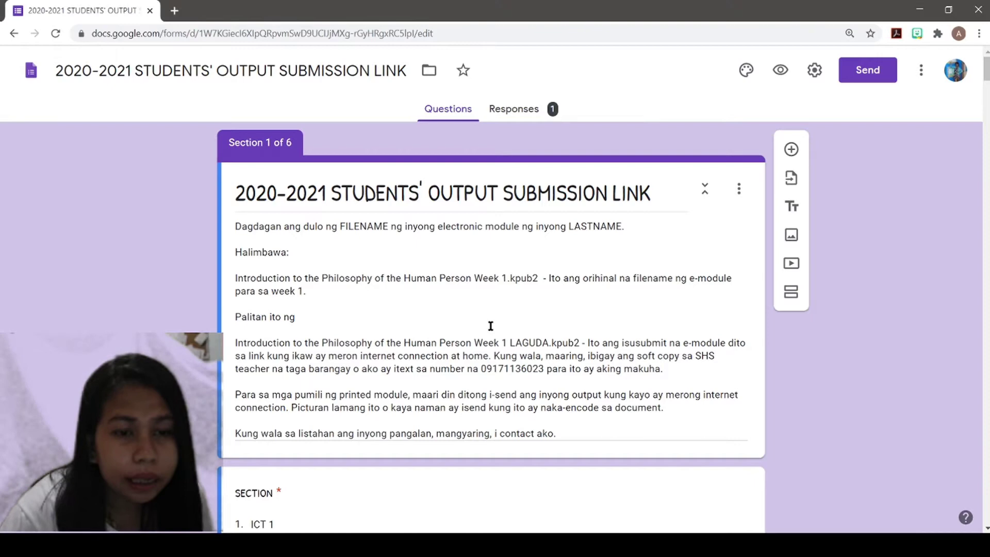
Review the summary of the form's responses, examining the section chart, the names and the uploads of each class section
click(447, 33)
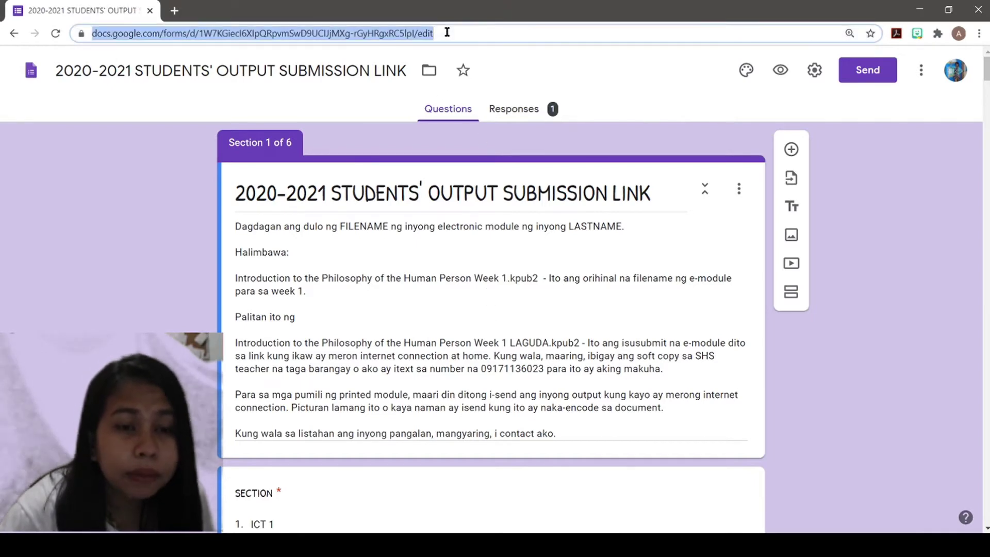
click(528, 114)
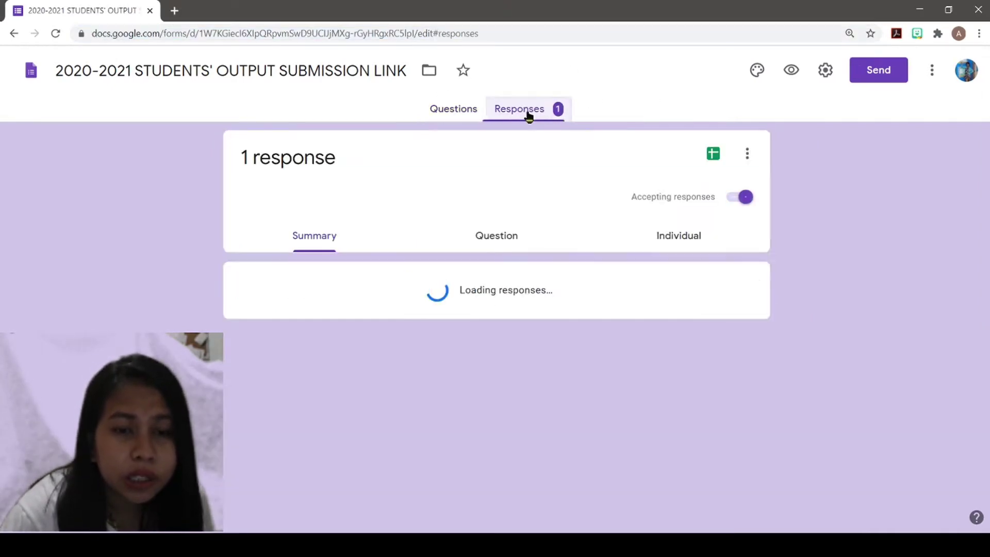
scroll(371, 266, down, 1)
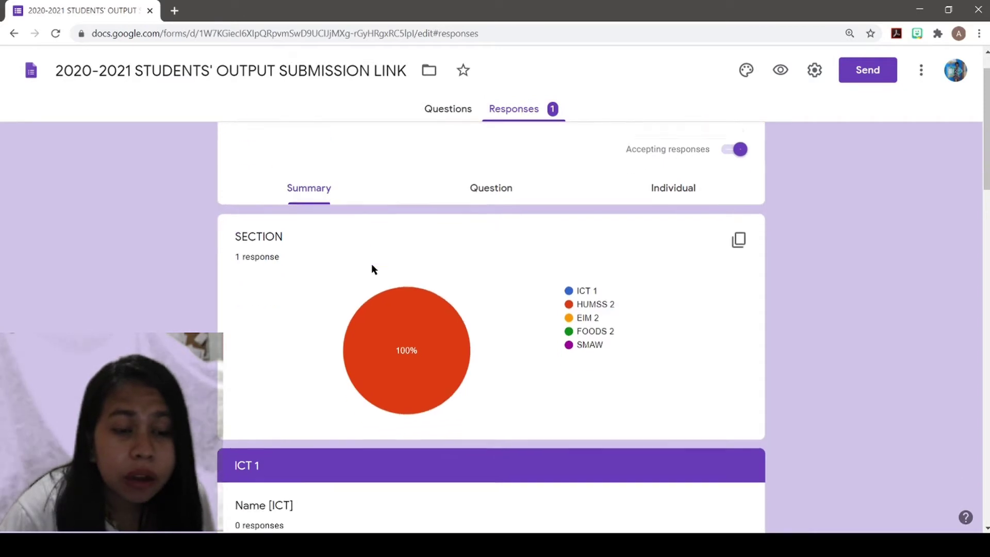
scroll(532, 316, down, 5)
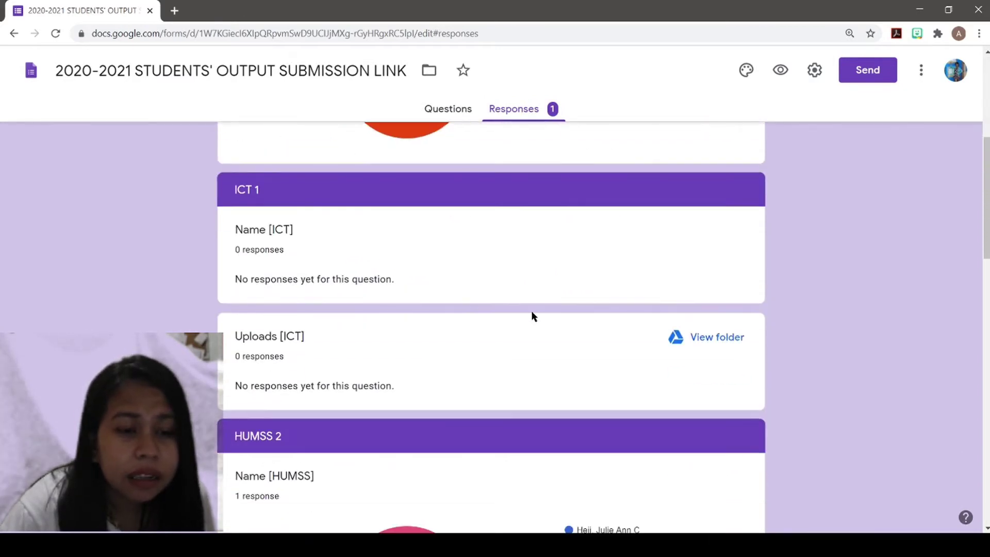
scroll(531, 313, up, 5)
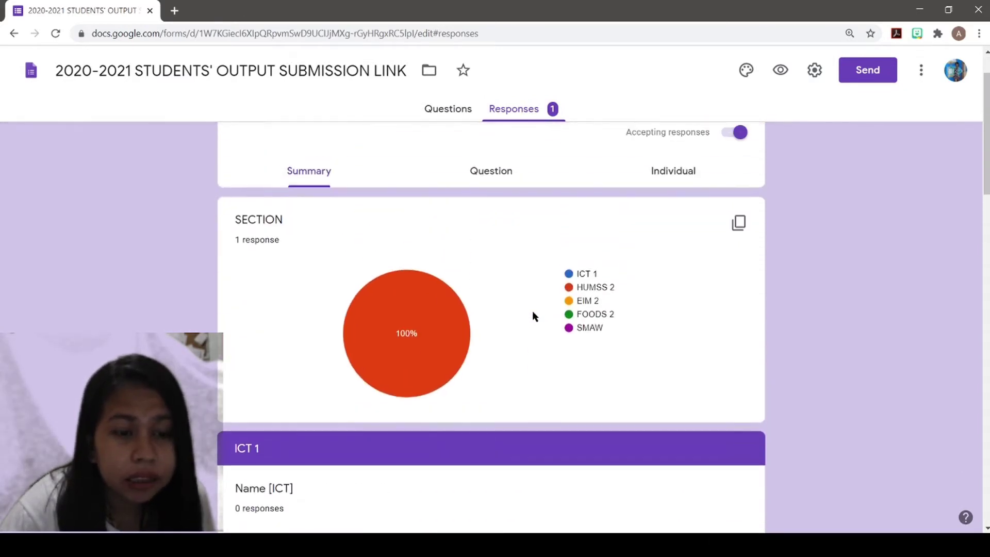
scroll(526, 310, down, 4)
scroll(524, 312, down, 5)
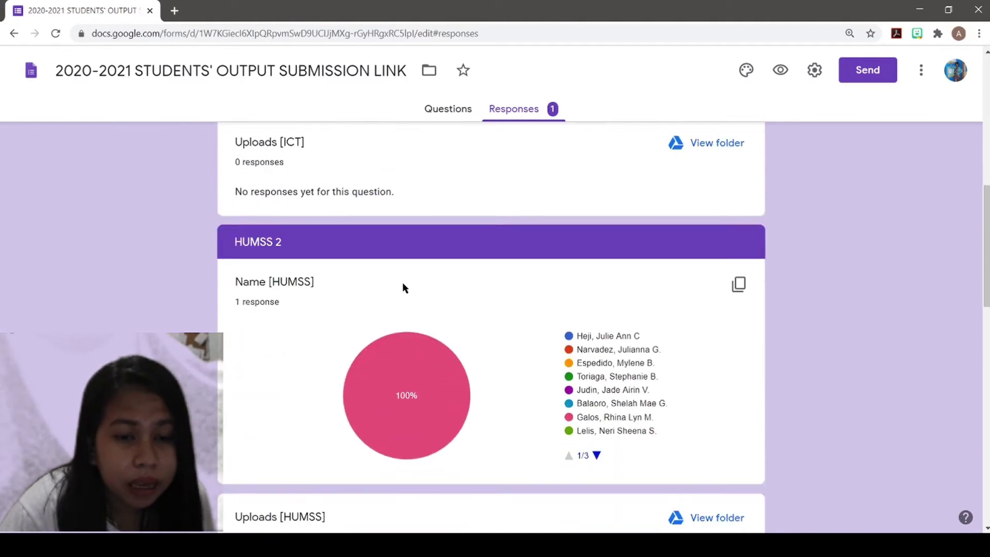
scroll(405, 287, up, 5)
scroll(407, 286, up, 4)
scroll(407, 287, down, 18)
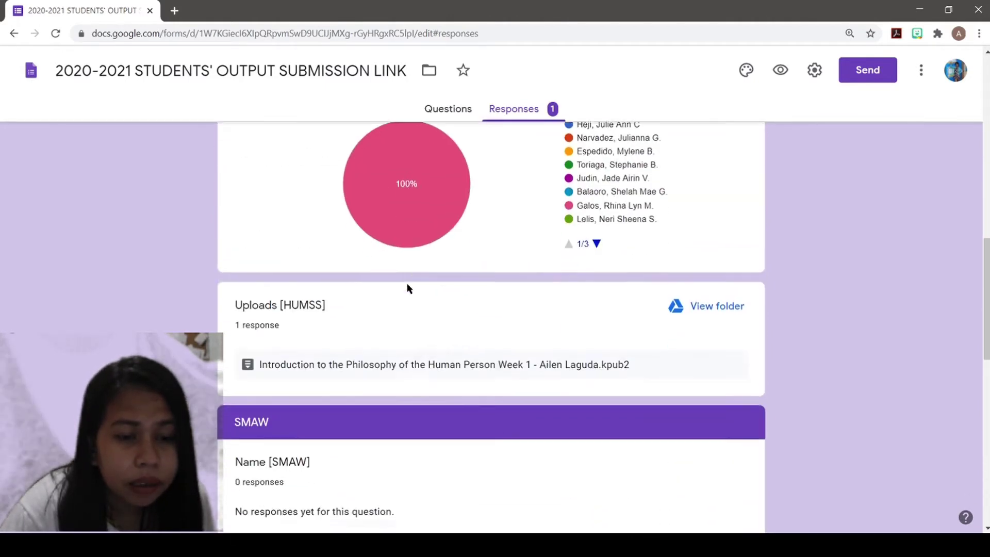
scroll(679, 310, up, 20)
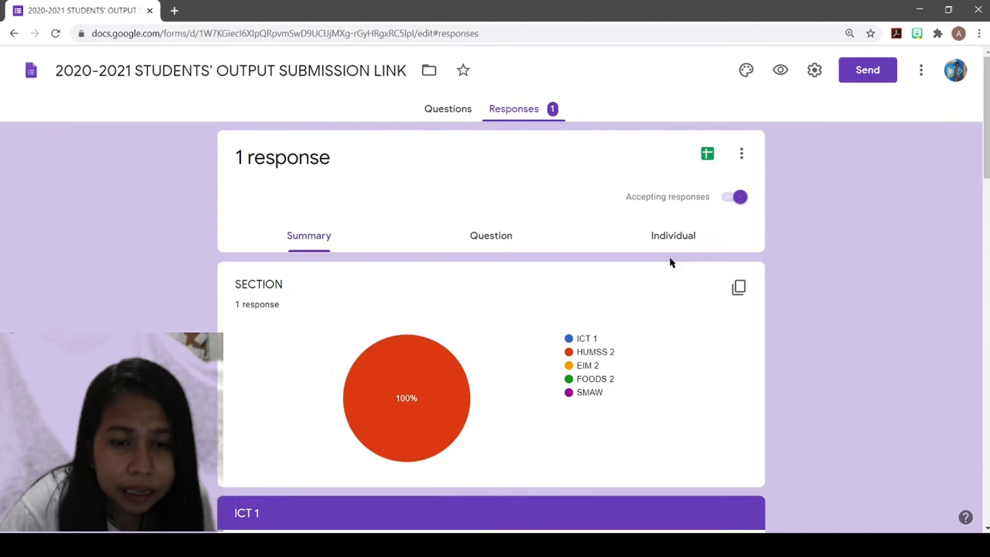
Send the form responses to the existing PERSONAL DATA spreadsheet and inspect the recorded response's timestamp and section
click(710, 156)
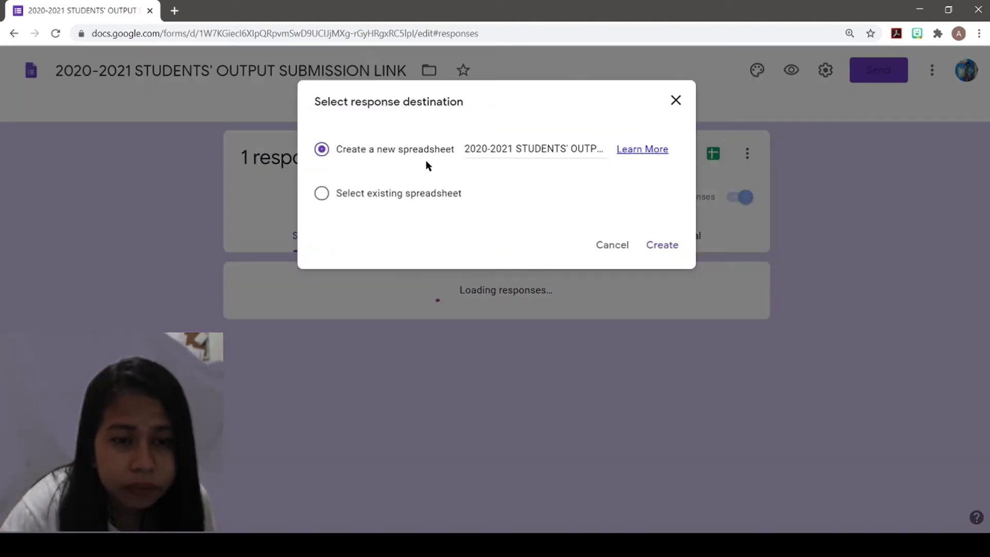
drag(515, 150, 617, 163)
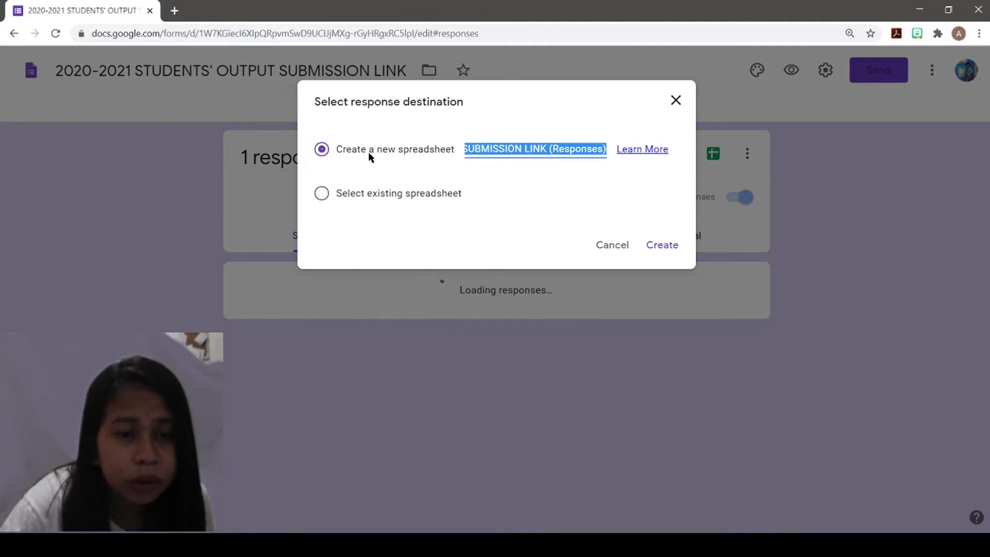
click(352, 195)
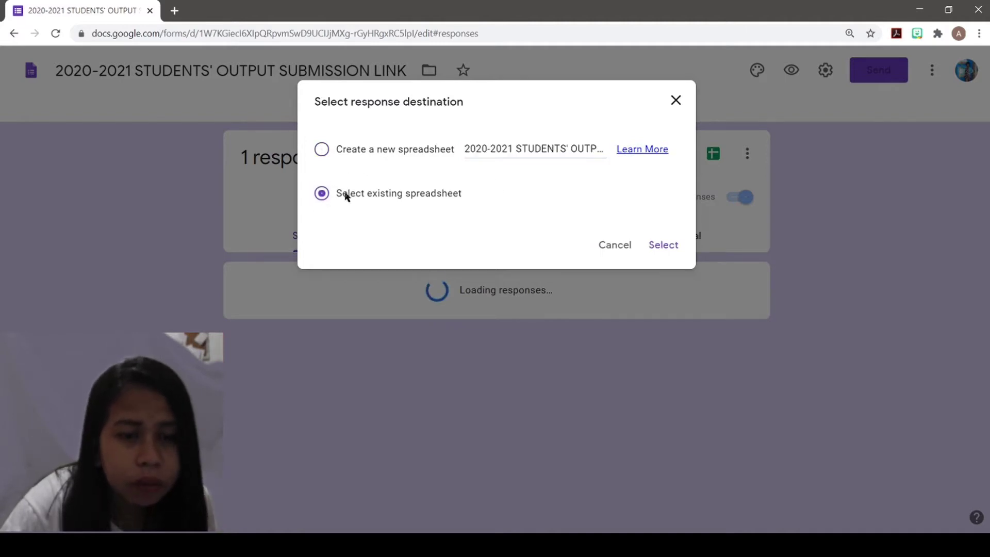
click(661, 246)
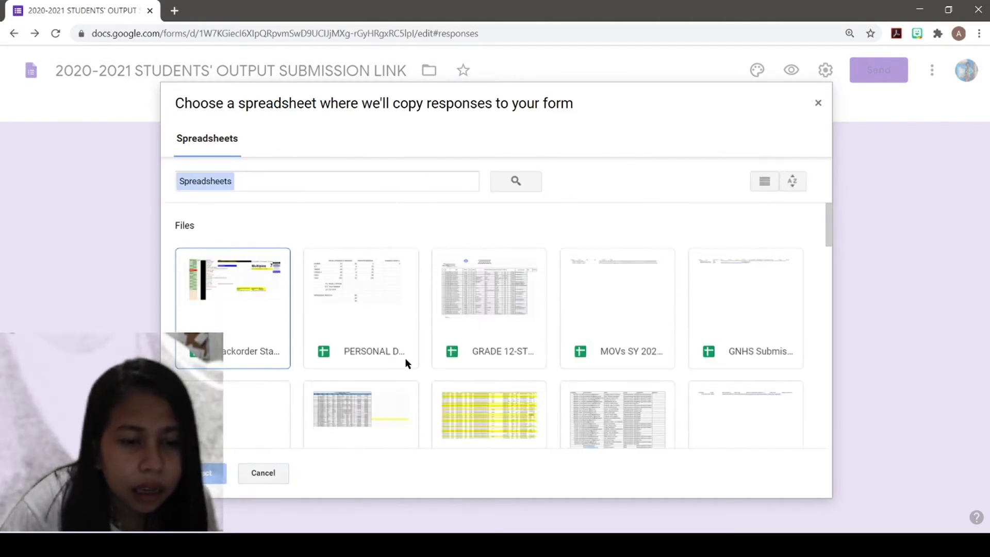
click(393, 349)
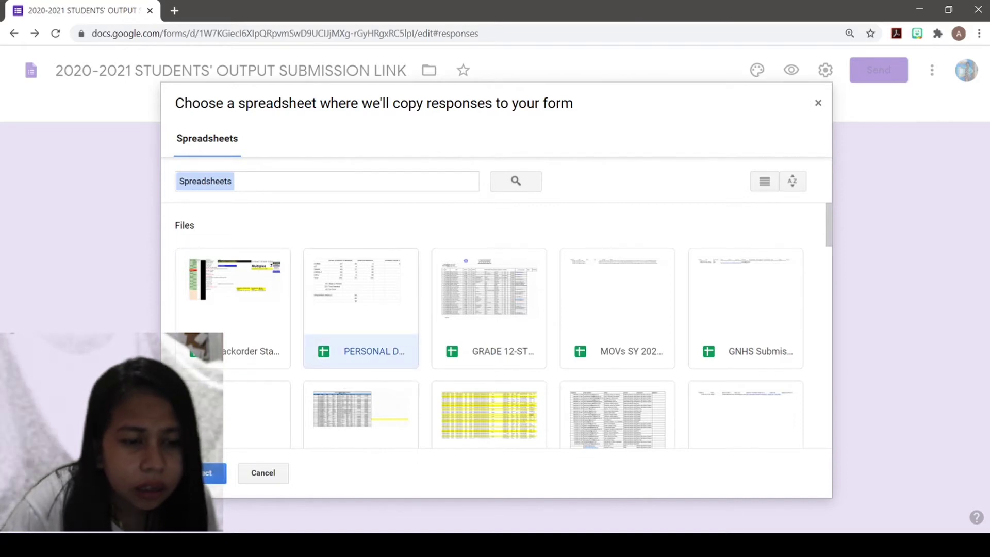
click(206, 473)
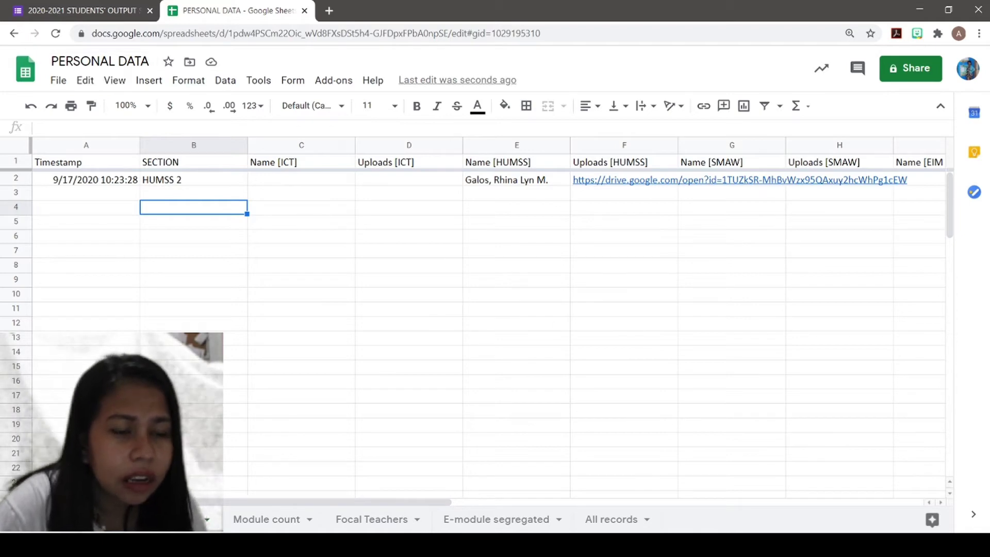
click(114, 185)
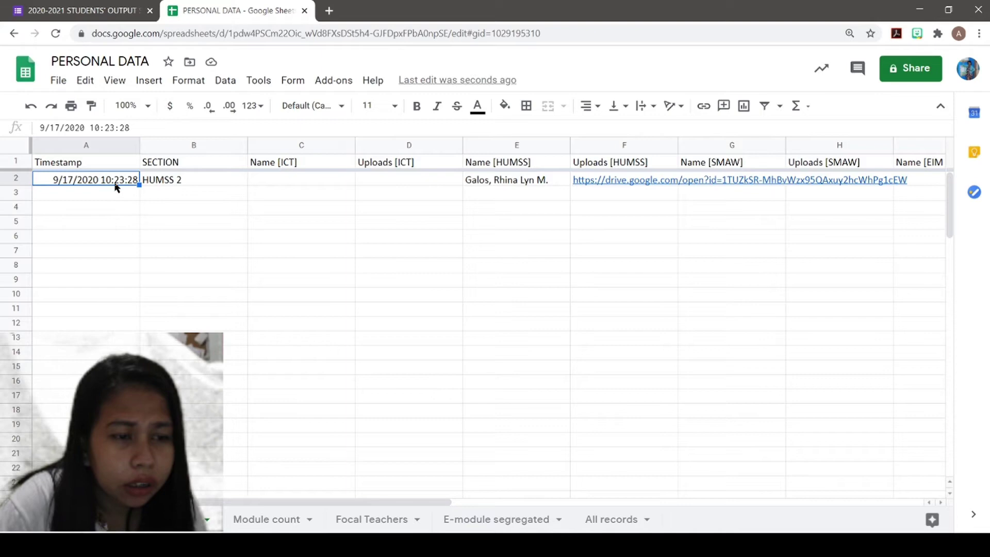
click(160, 181)
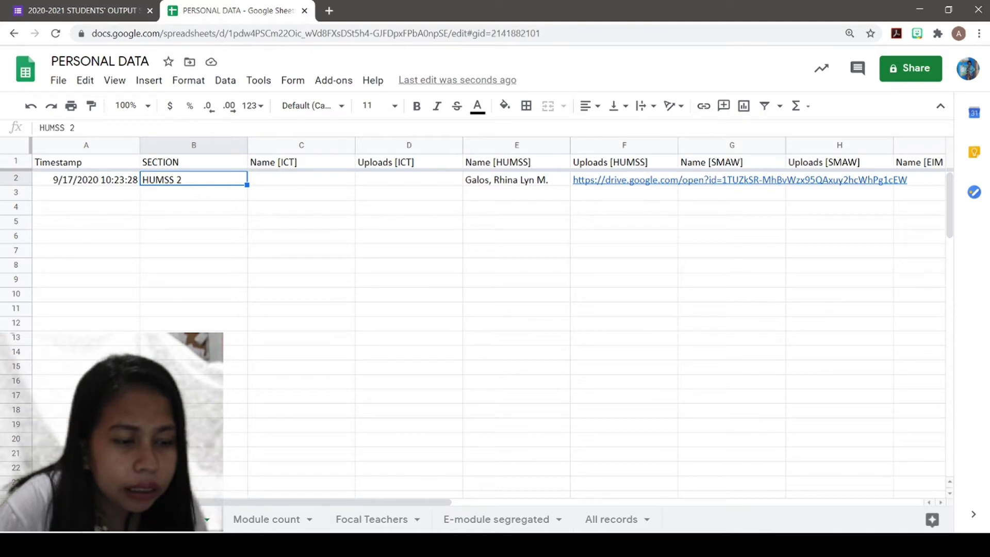
Add a new sheet to the PERSONAL DATA spreadsheet and name it HUMSS
click(43, 520)
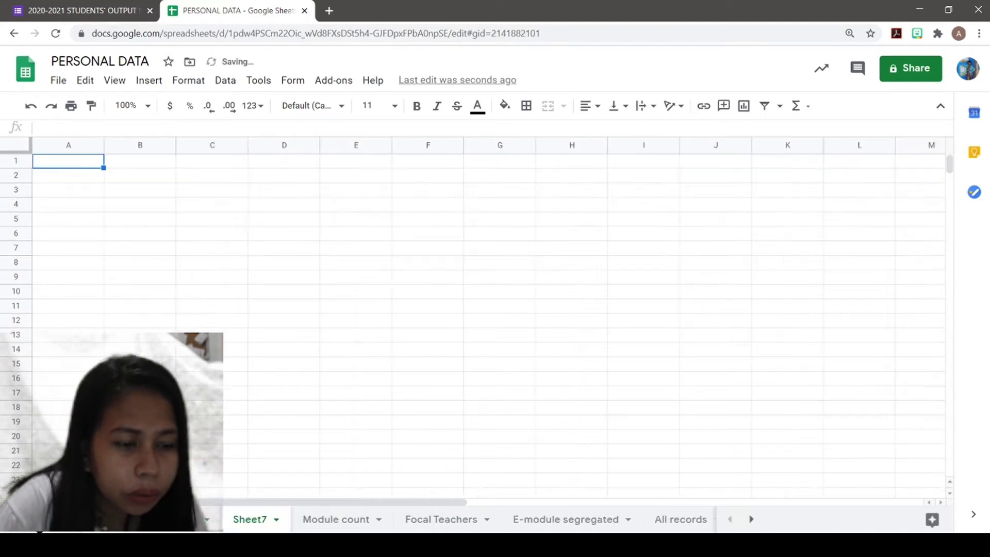
double_click(252, 519)
text(HUMSS)
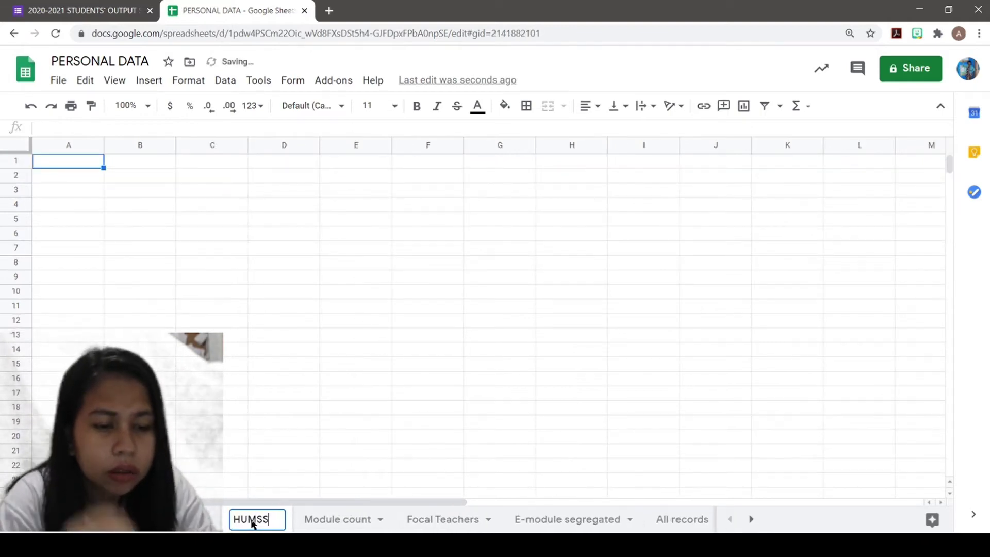
key(Return)
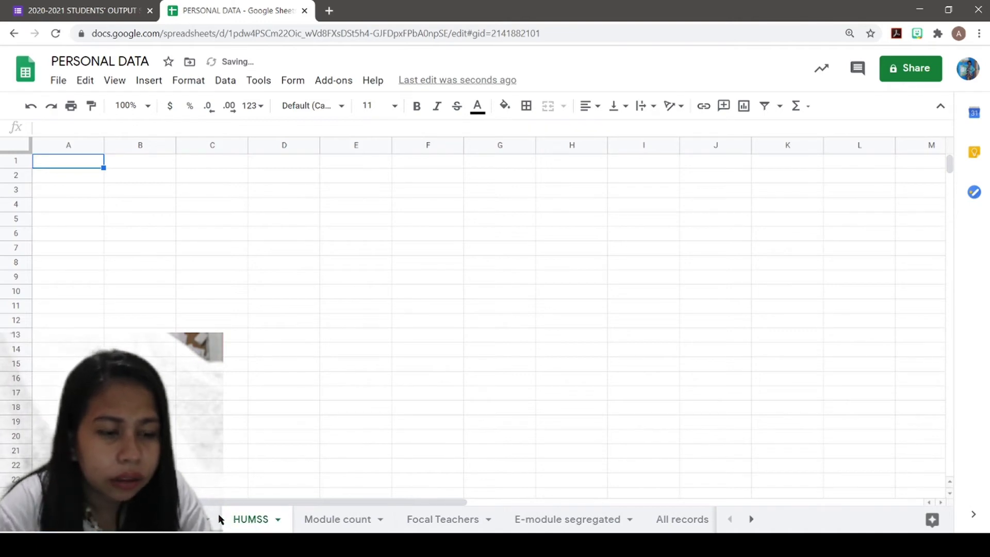
Enter =query('Form Responses 1'!A:L,"select A,B,F,D,E where D = 'Module'") in cell A1 of the HUMSS sheet
click(210, 515)
click(249, 519)
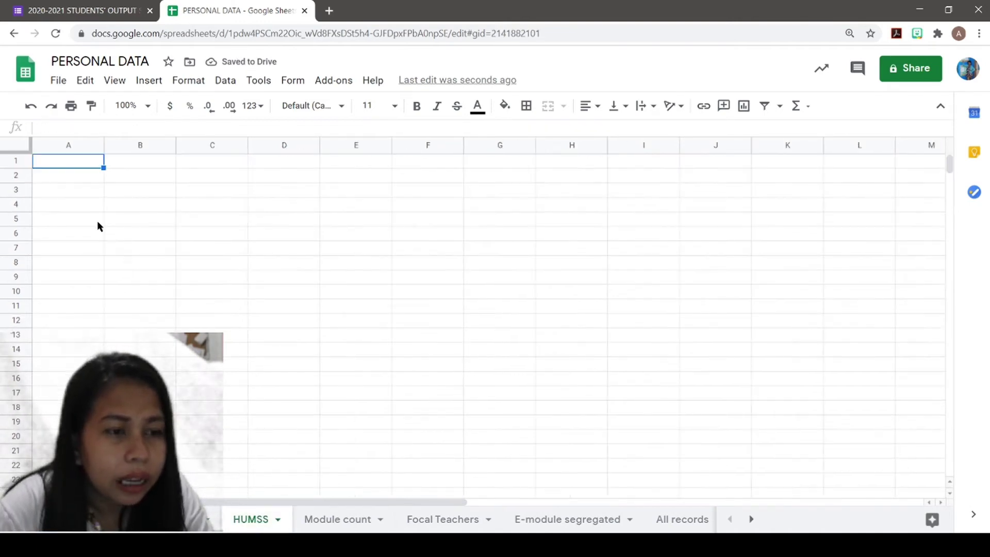
click(72, 159)
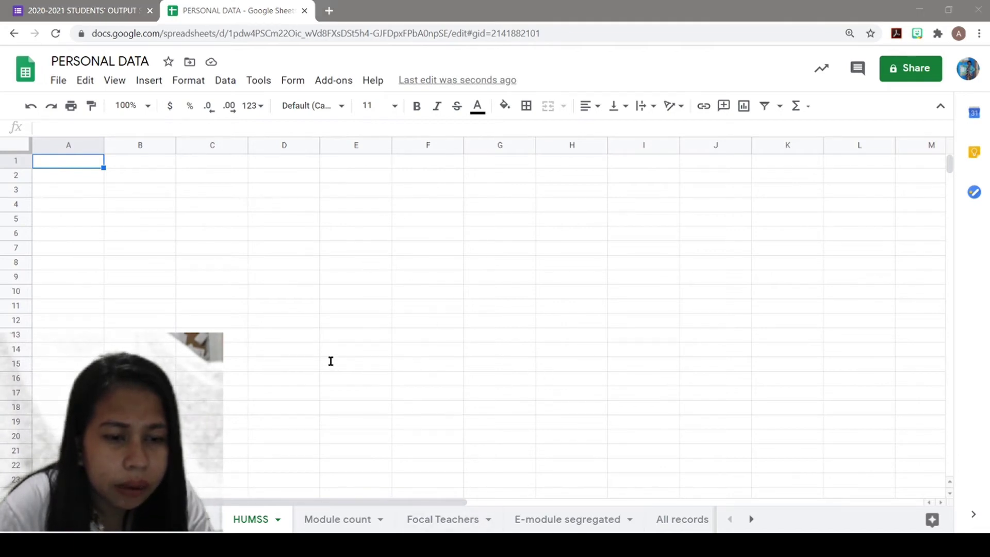
click(91, 165)
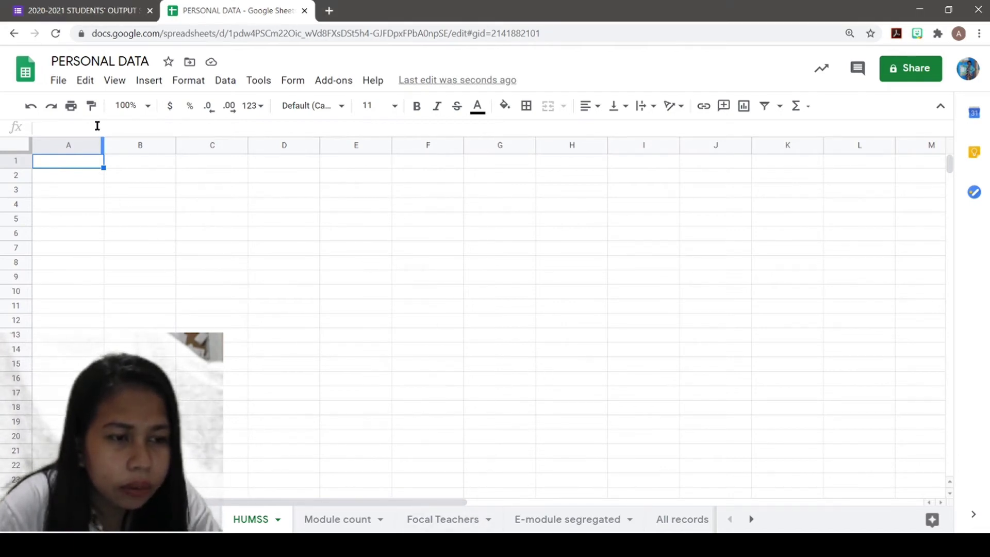
click(97, 126)
text(=query('Form Responses 1'!A:L,"select A,B,F,D,E where D = 'Module'"))
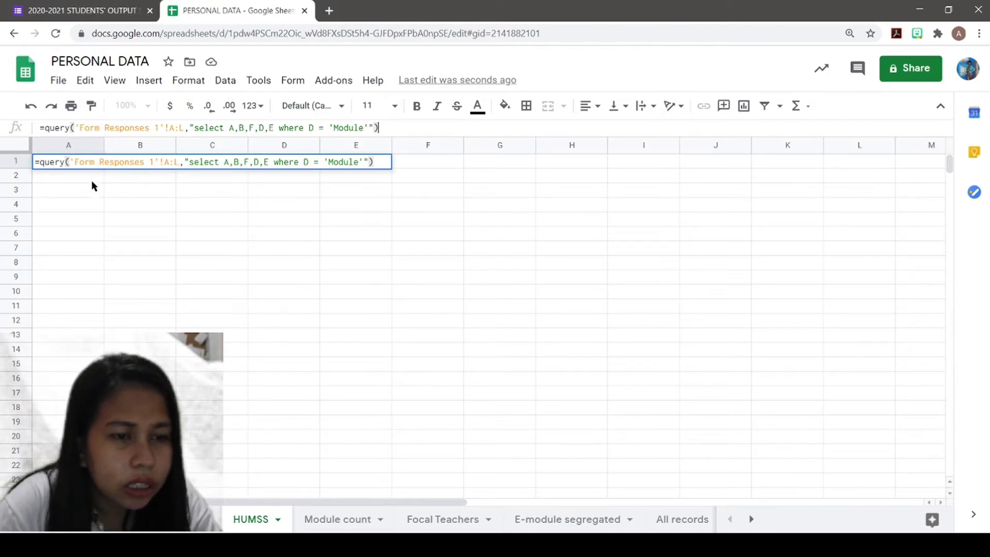
click(146, 246)
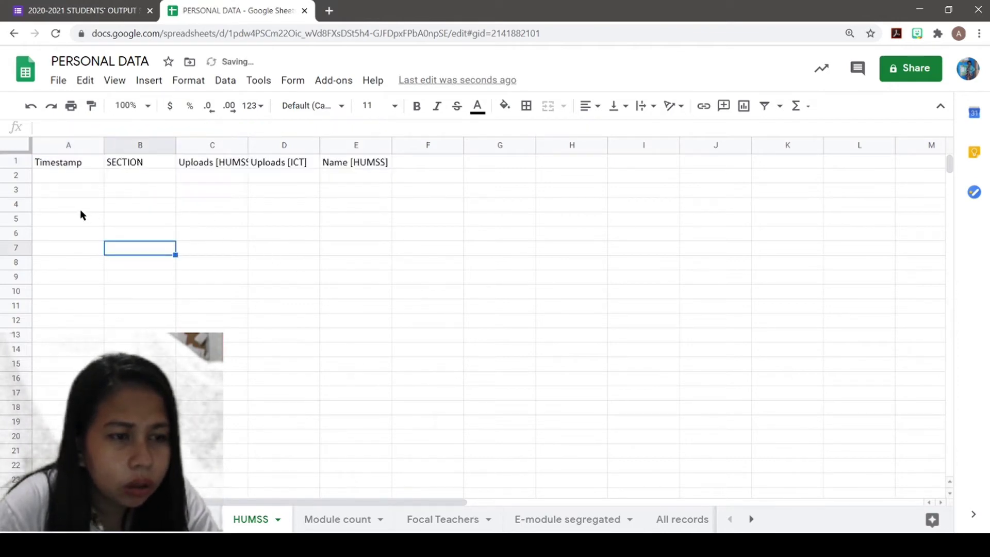
Open the formula in A1 and examine the query function name and its opening parenthesis
click(69, 165)
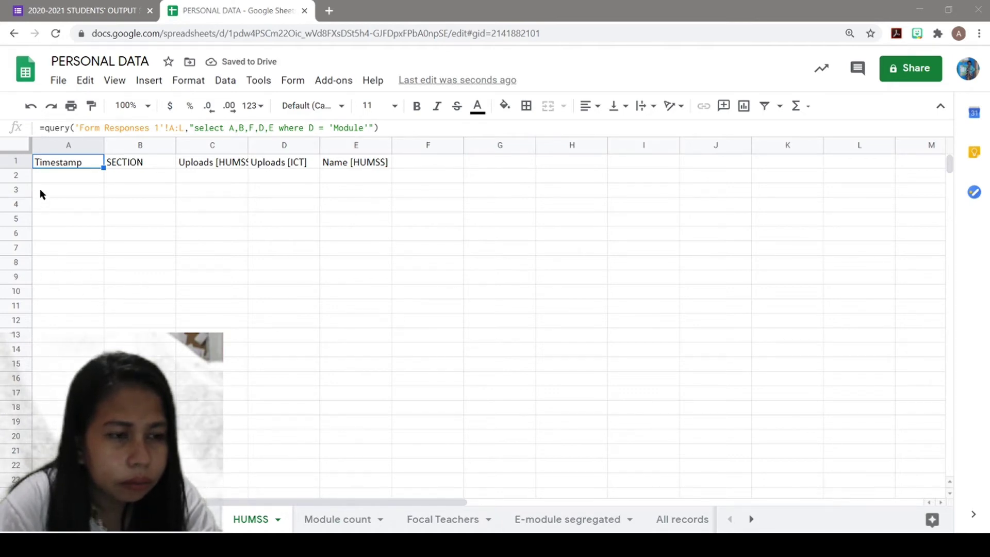
click(73, 155)
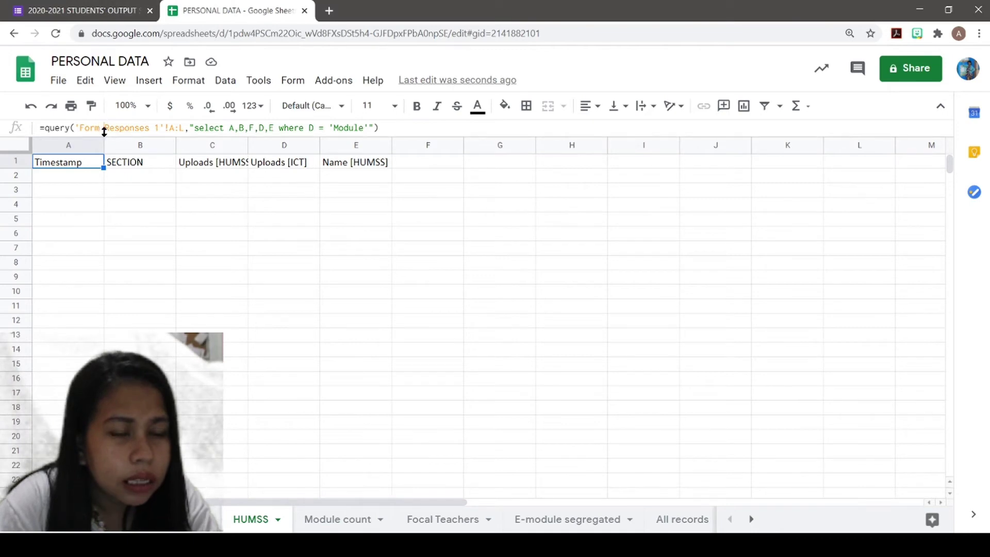
click(58, 128)
click(50, 128)
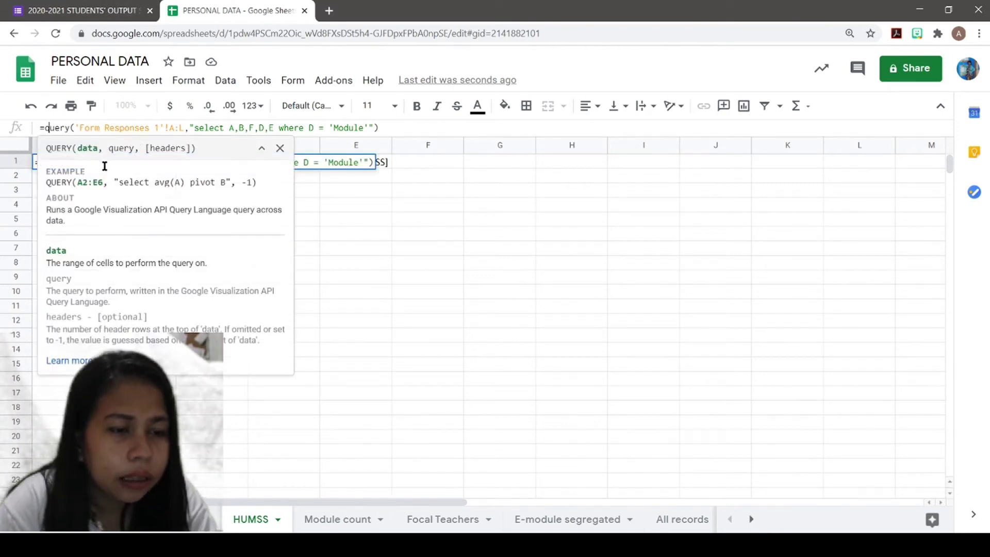
key(Left)
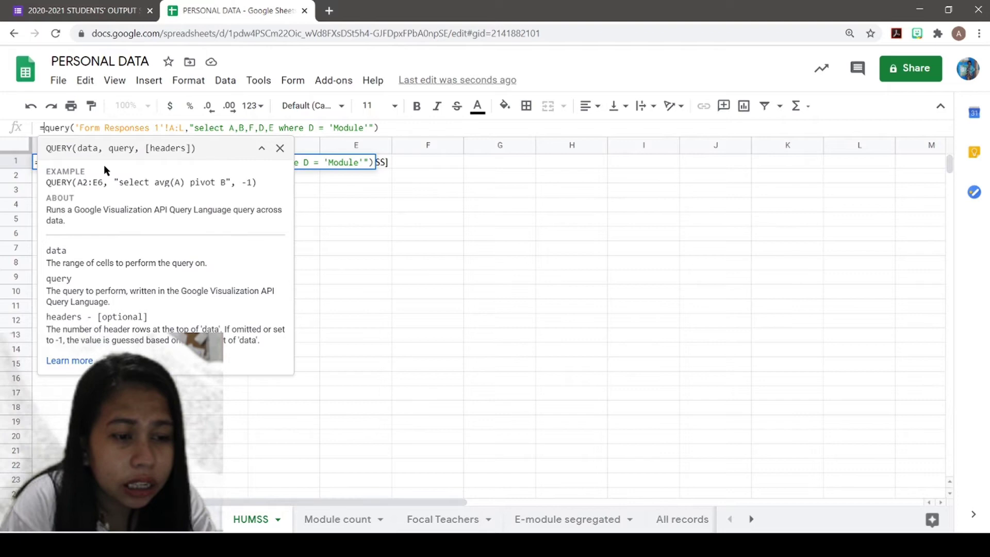
key(shift+Right)
key(shift+Right)
key(shift+Right)
key(shift+Right)
key(shift+Right)
key(shift+Right)
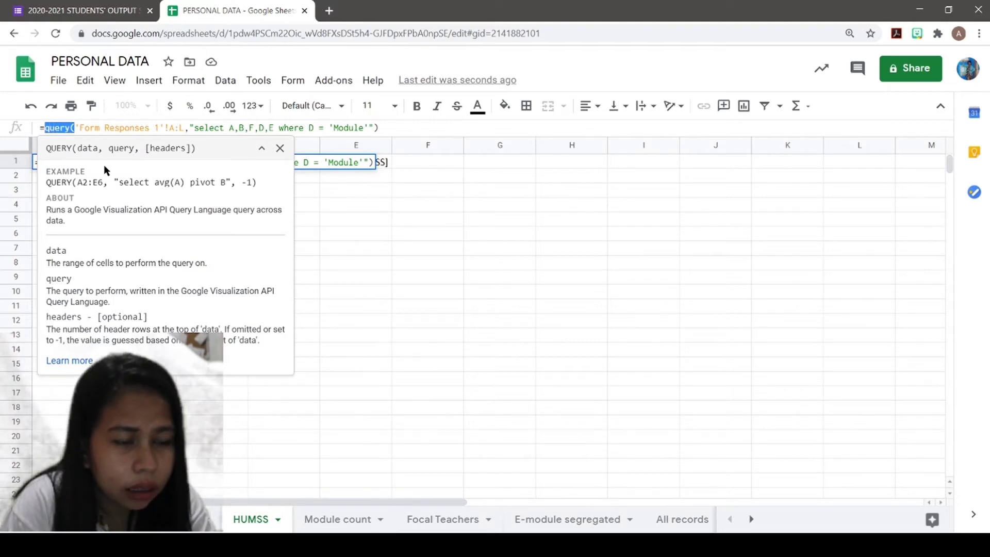
key(shift+Left)
key(Right)
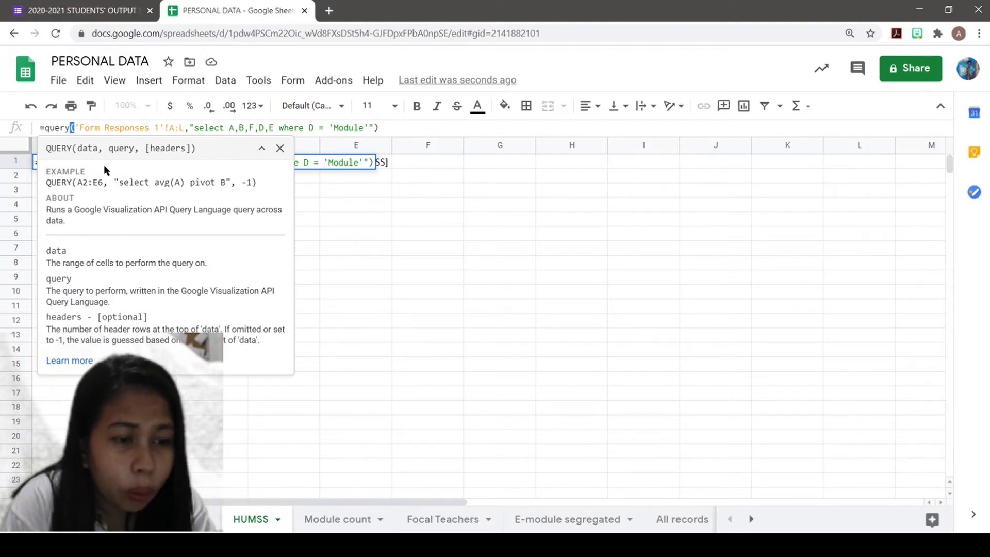
key(Right)
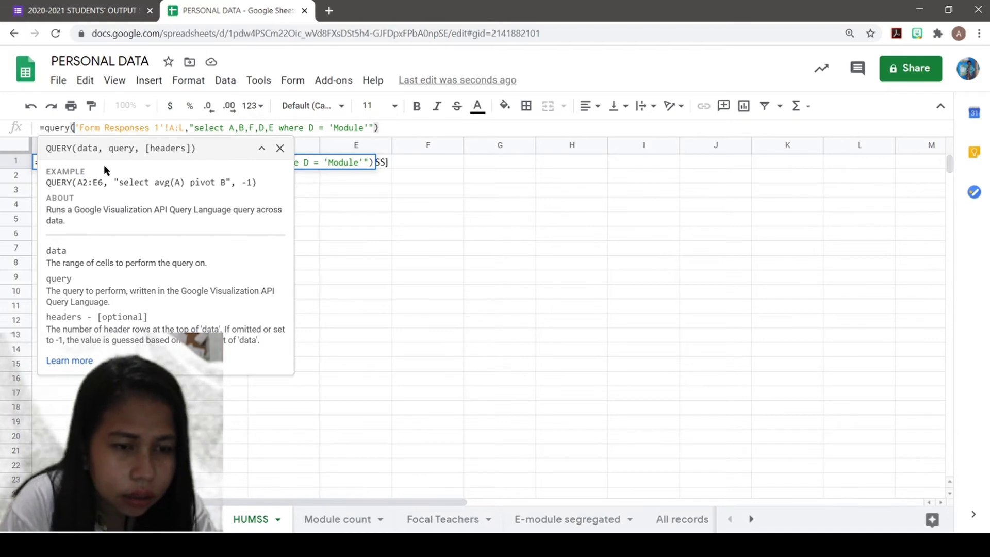
key(Left)
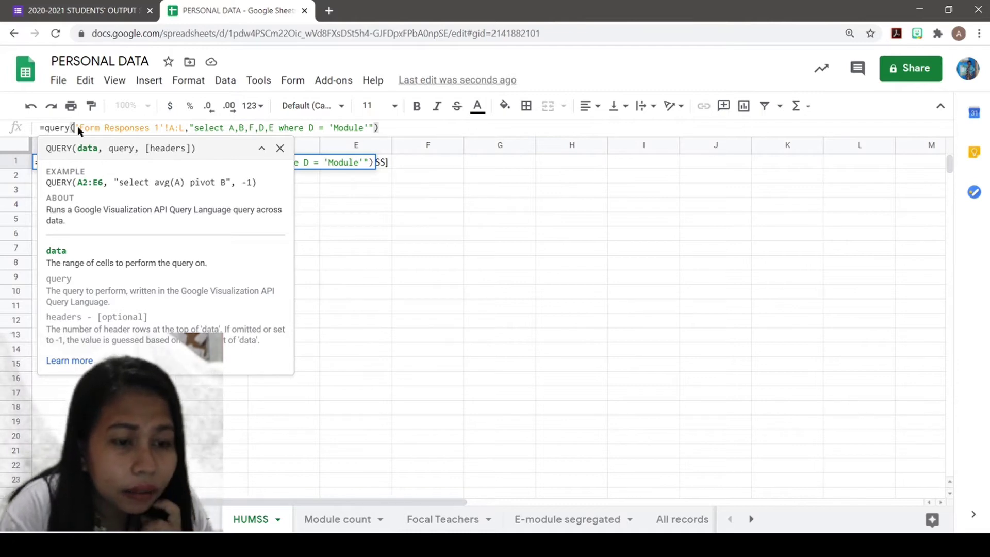
Examine the quoted sheet name 'Form Responses 1' in the formula's data argument
click(247, 126)
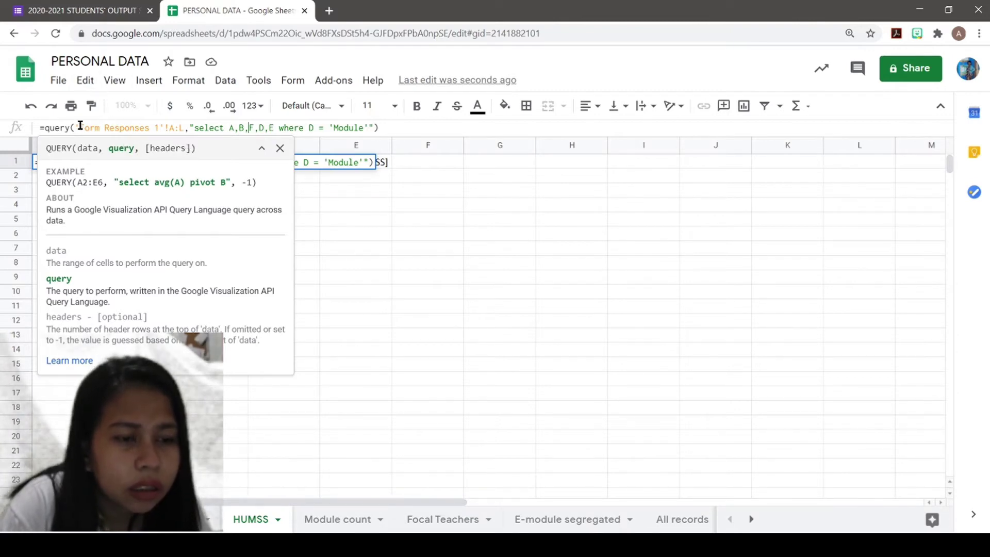
drag(74, 126, 208, 129)
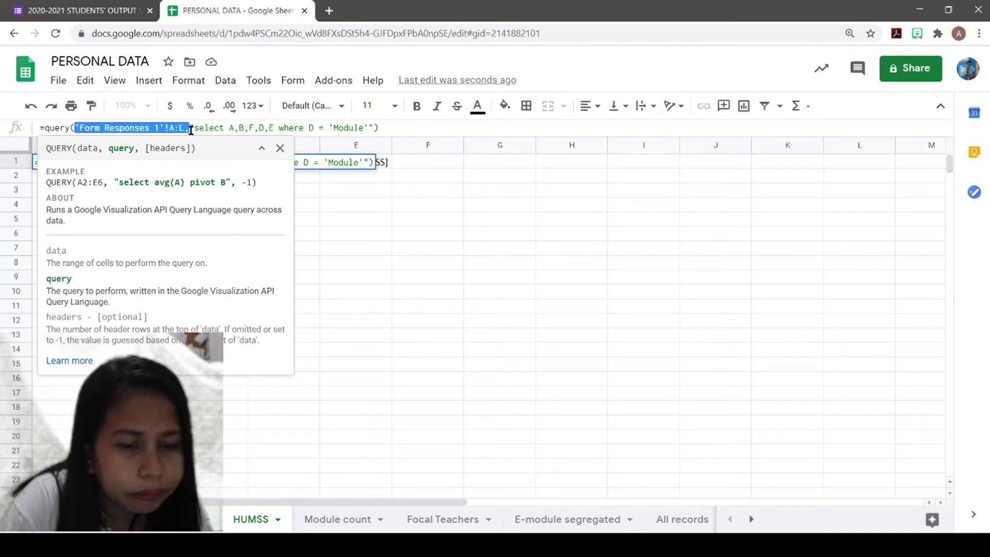
click(78, 128)
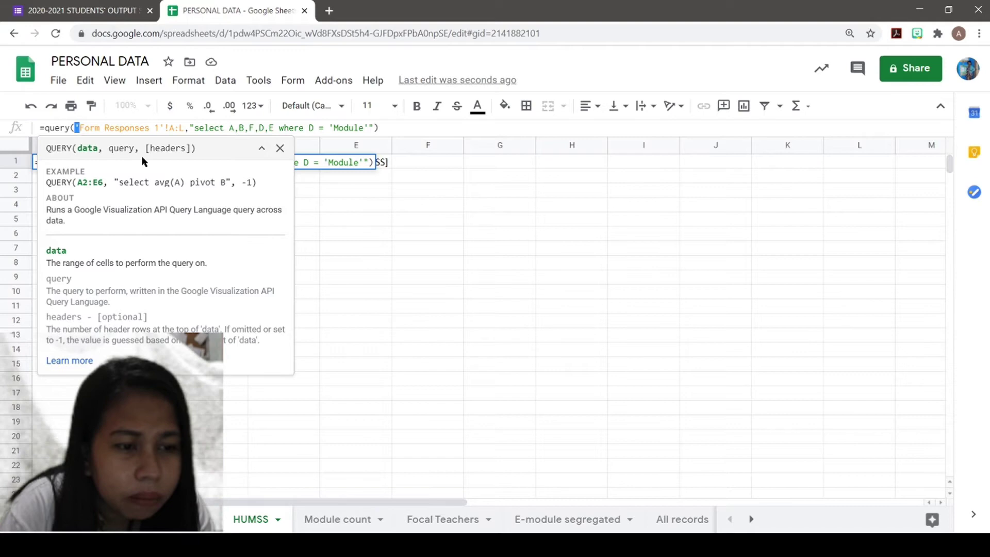
key(shift+Right)
key(Left)
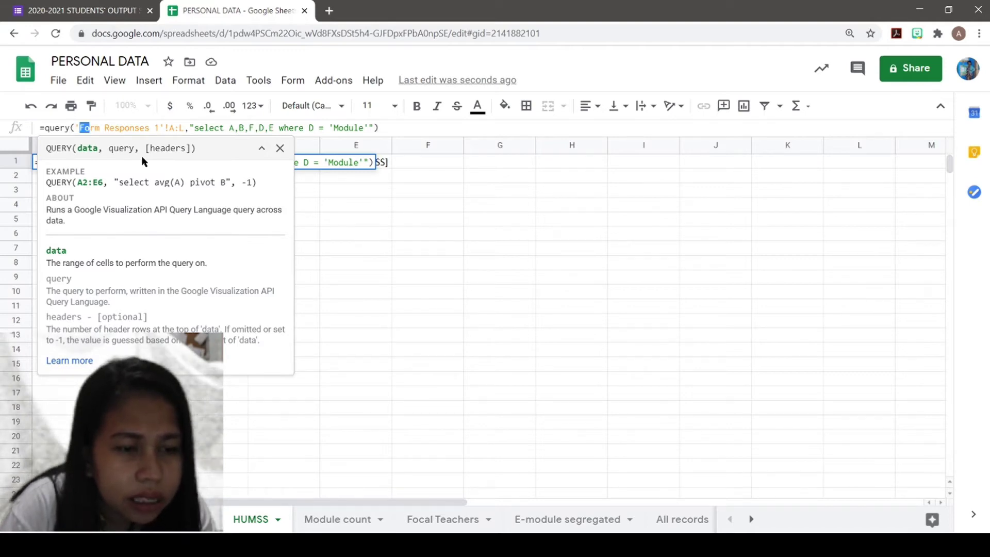
key(shift+Right)
key(shift+Right)
key(shift+Right)
key(shift+Right)
key(shift+Right)
key(shift+Right)
key(shift+Right)
key(shift+Right)
key(shift+Right)
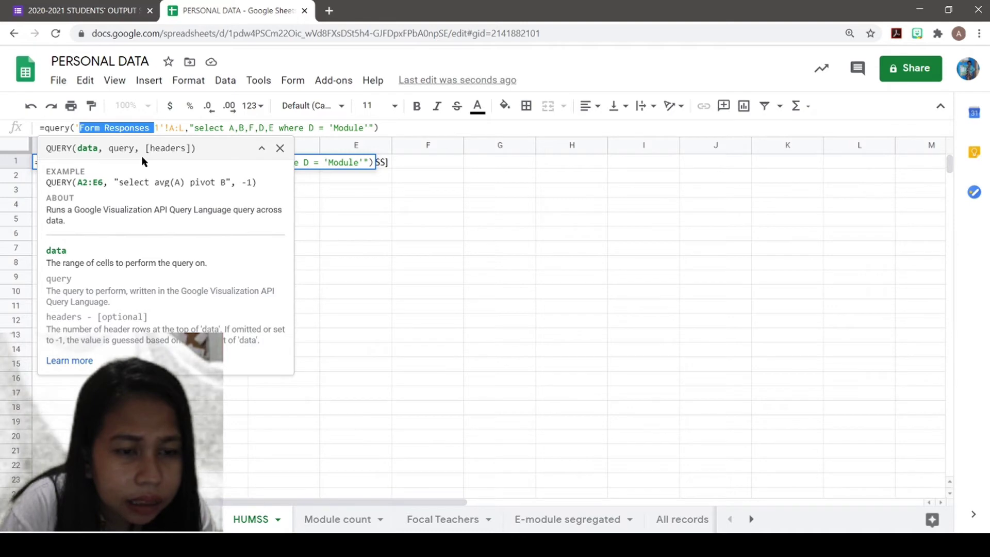
key(shift+Right)
key(shift+Right)
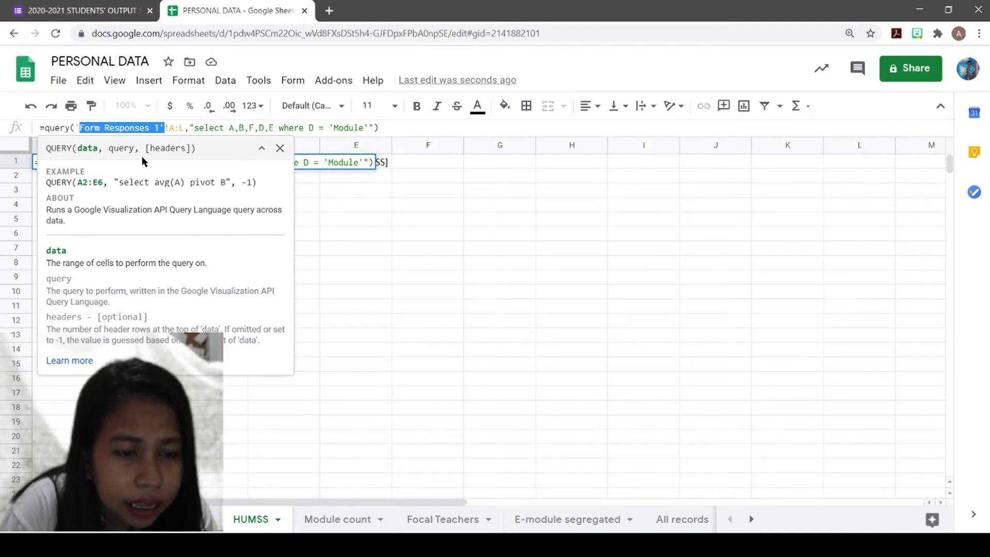
key(Left)
key(shift+Right)
key(shift+Right)
key(shift+Right)
key(shift+Right)
key(shift+Right)
key(shift+Right)
key(shift+Right)
key(shift+Right)
key(shift+Right)
key(shift+Right)
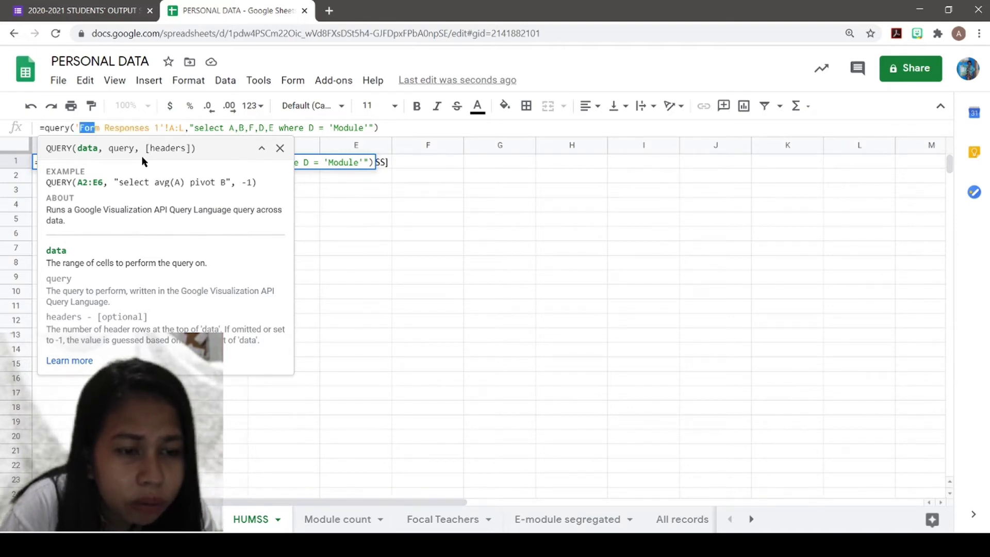
key(shift+Right)
key(shift+Right)
key(shift+Right)
key(shift+Right)
key(shift+Right)
key(shift+Right)
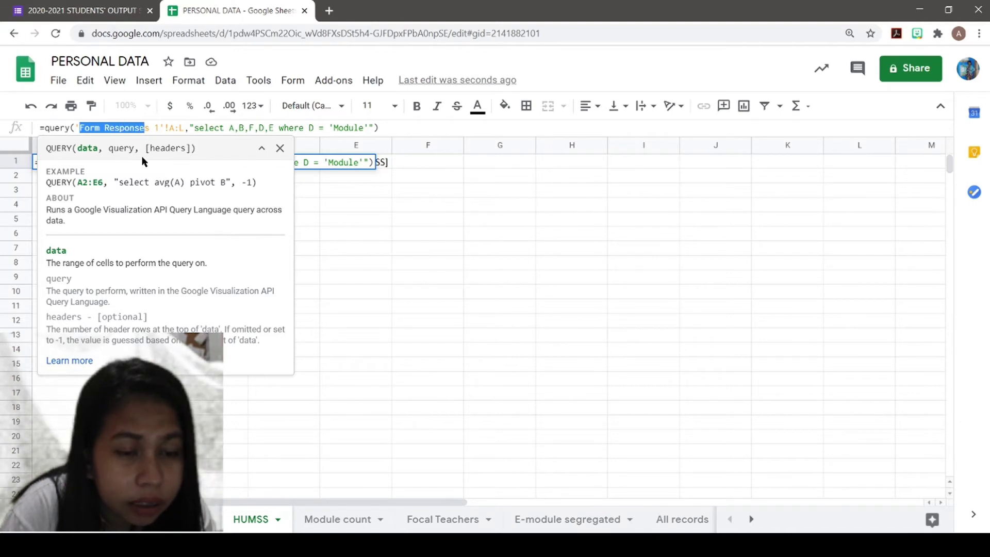
Highlight the column range A:L in the formula's data argument
key(Right)
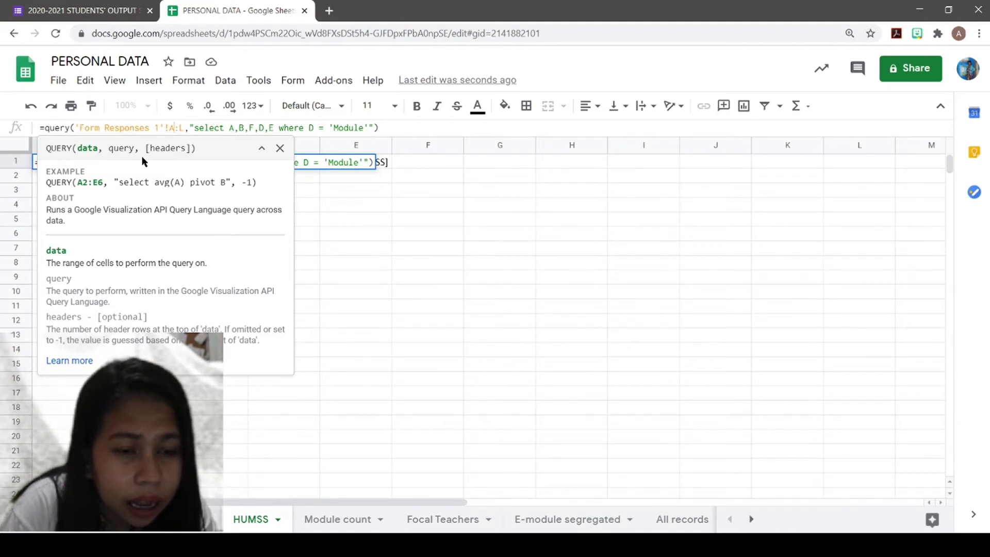
key(Right)
key(shift+Right)
key(shift+Right)
key(shift+Right)
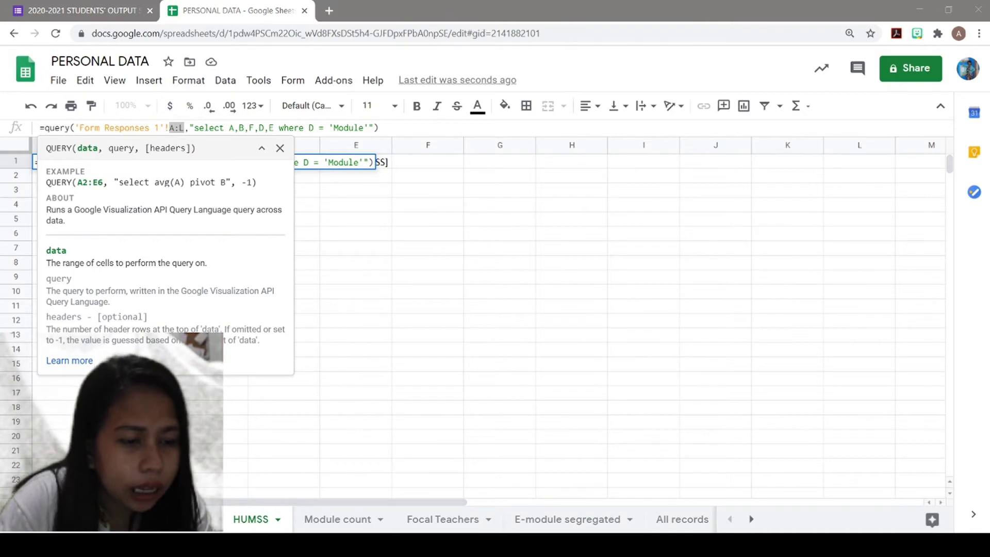
Check the header row of the form responses sheet from Timestamp through Uploads [FOODS 2] to see which columns the range covers
click(129, 519)
double_click(194, 179)
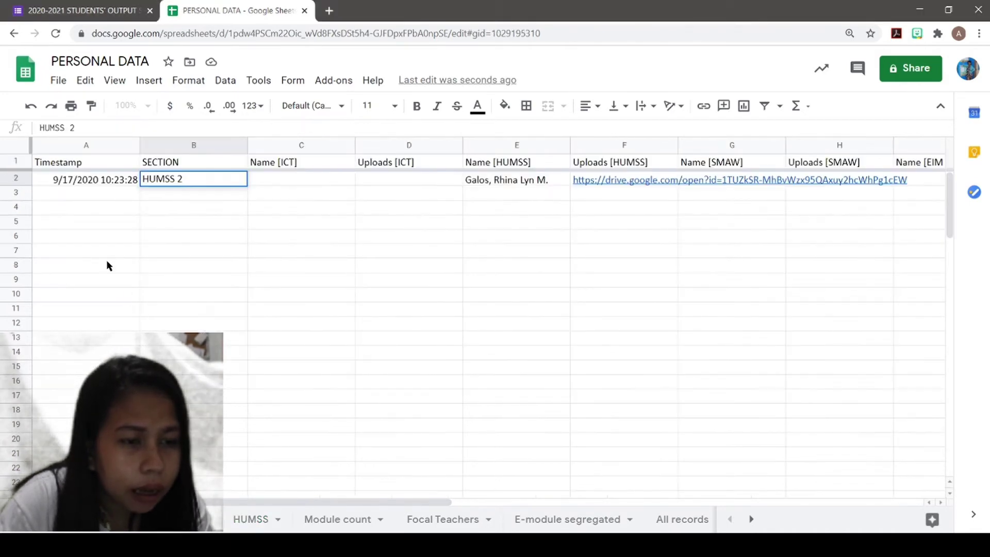
click(110, 191)
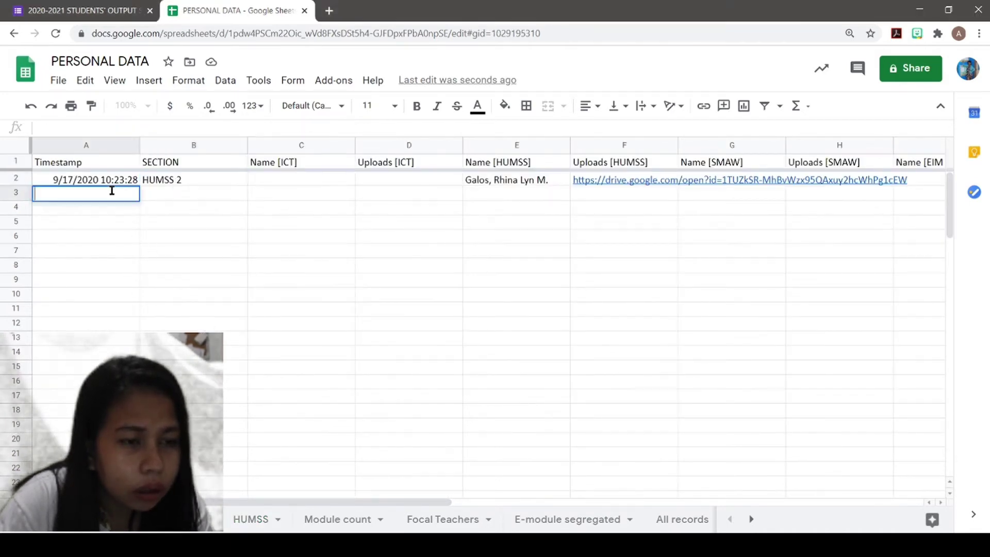
click(139, 178)
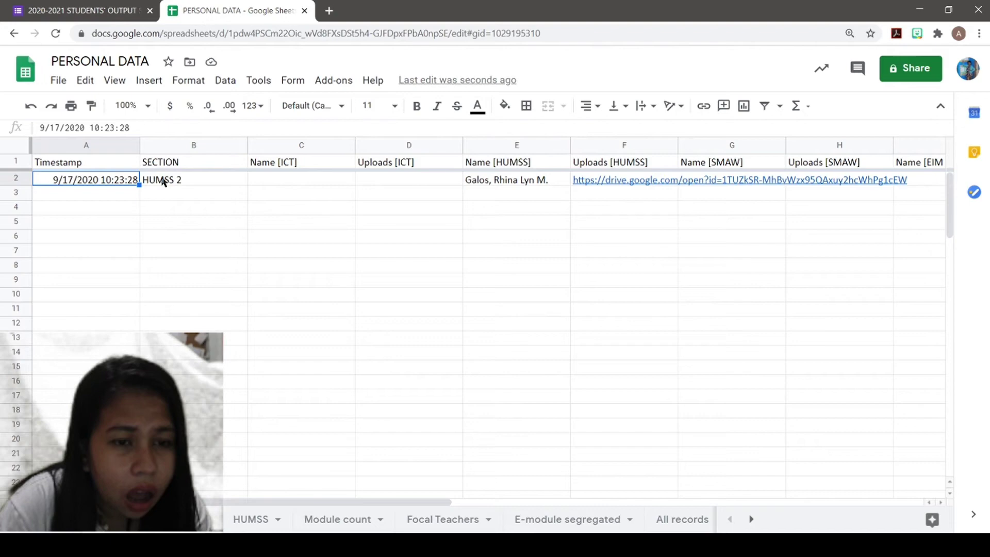
key(Up)
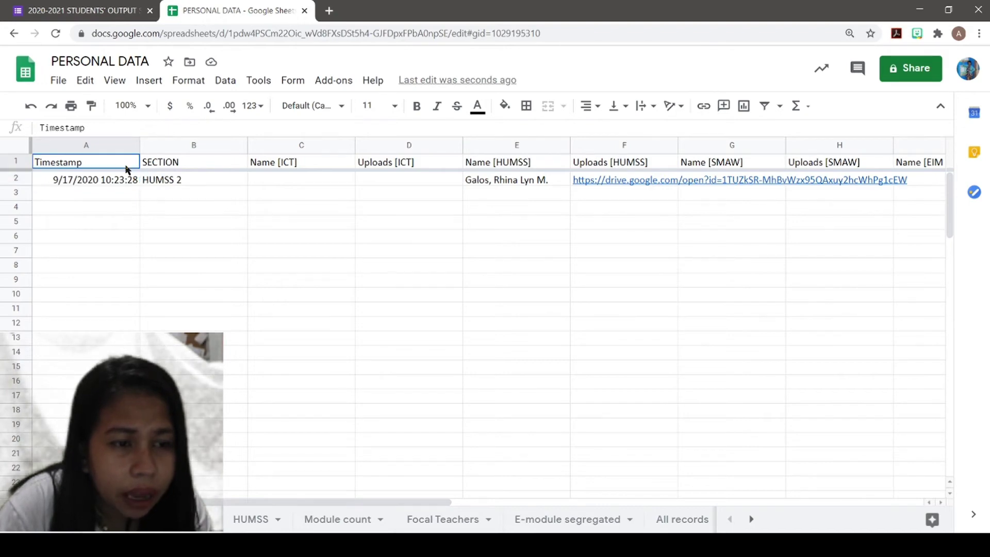
key(Right)
key(Right)
key(Right)
key(Right)
key(Right)
key(Right)
key(Right)
key(Right)
key(Right)
key(Right)
key(Right)
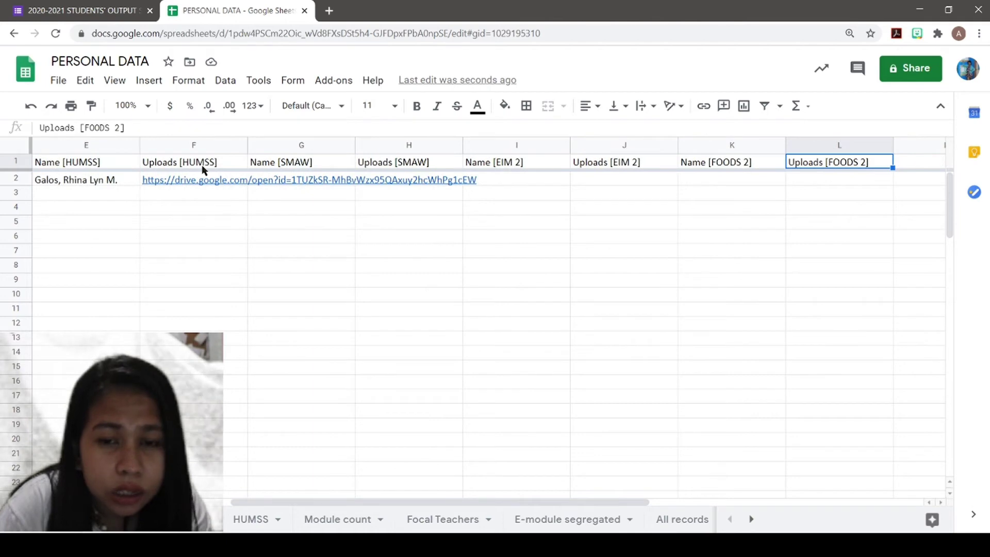
key(Right)
key(Right)
key(Right)
key(Right)
key(Right)
key(Right)
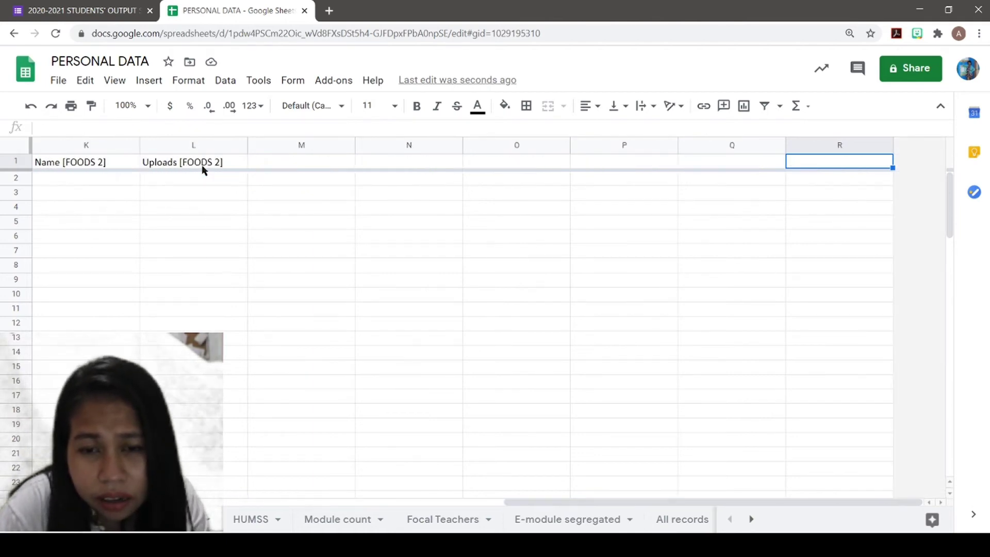
key(Left)
key(Left)
key(Left)
key(Left)
key(Left)
key(Left)
key(Left)
key(Left)
key(Left)
key(Left)
key(Left)
key(Left)
key(Left)
key(Left)
key(Left)
key(Left)
key(Left)
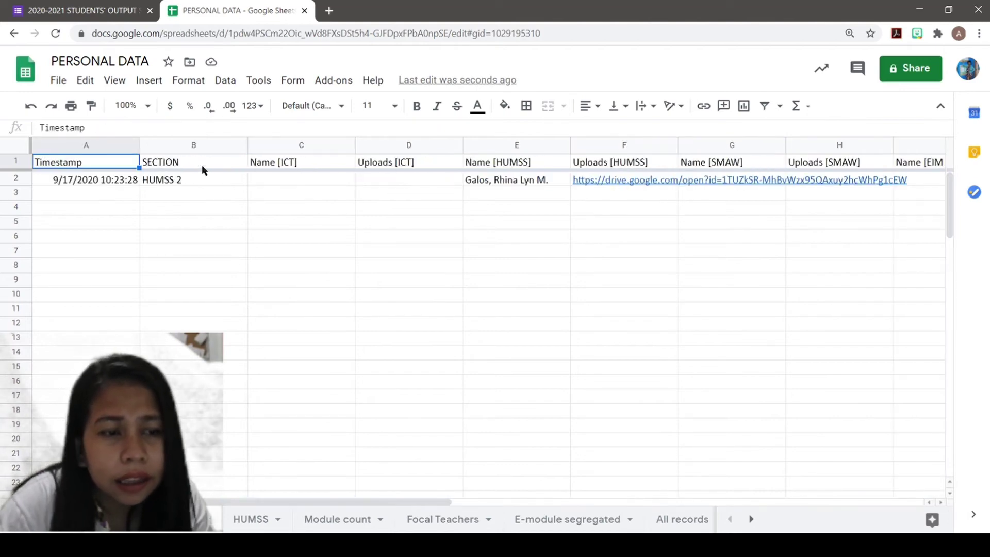
Return to the HUMSS sheet and examine the start and end columns of the range A:L in the A1 formula
click(250, 519)
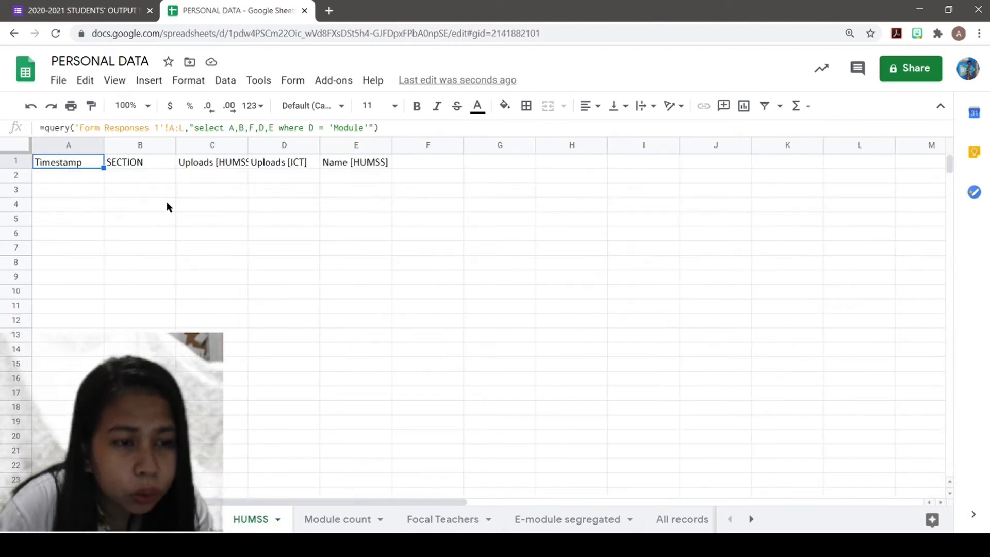
click(178, 127)
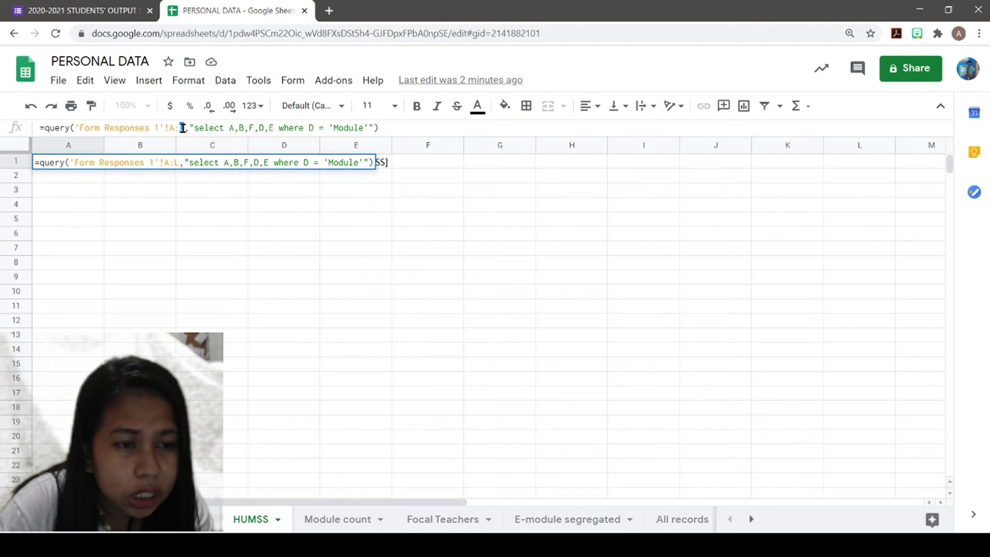
double_click(183, 128)
text(L)
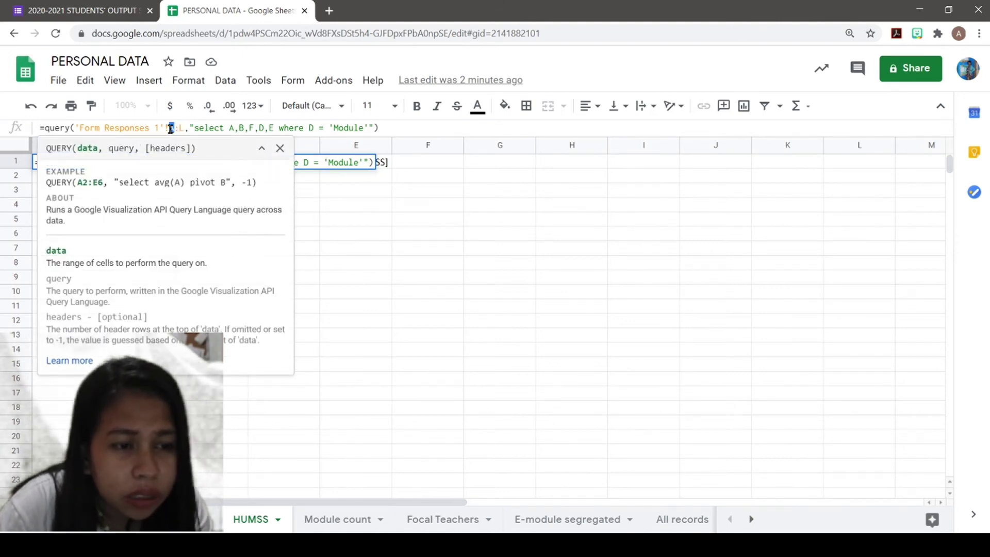
double_click(182, 128)
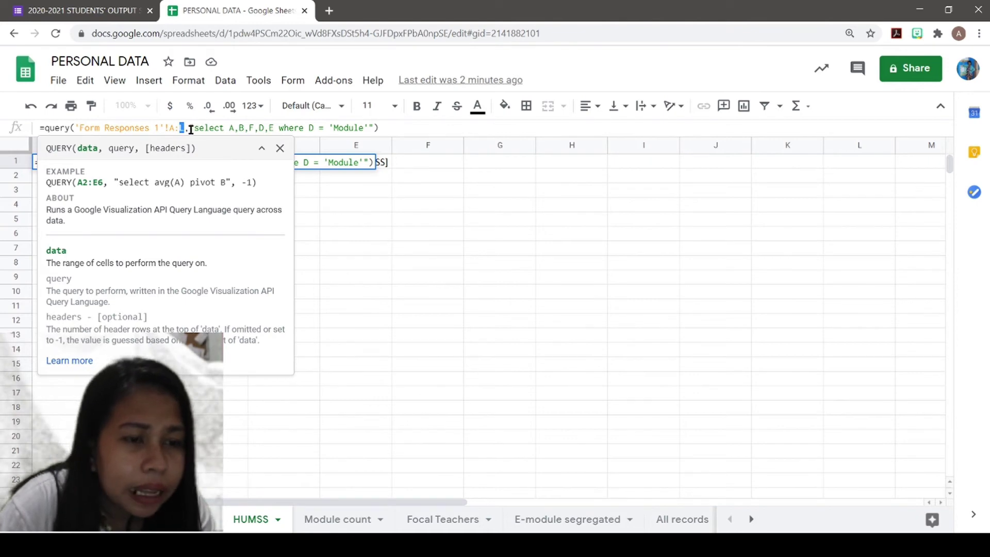
Examine the double quotes around the query argument and highlight the query text from select through 'Module'
double_click(192, 128)
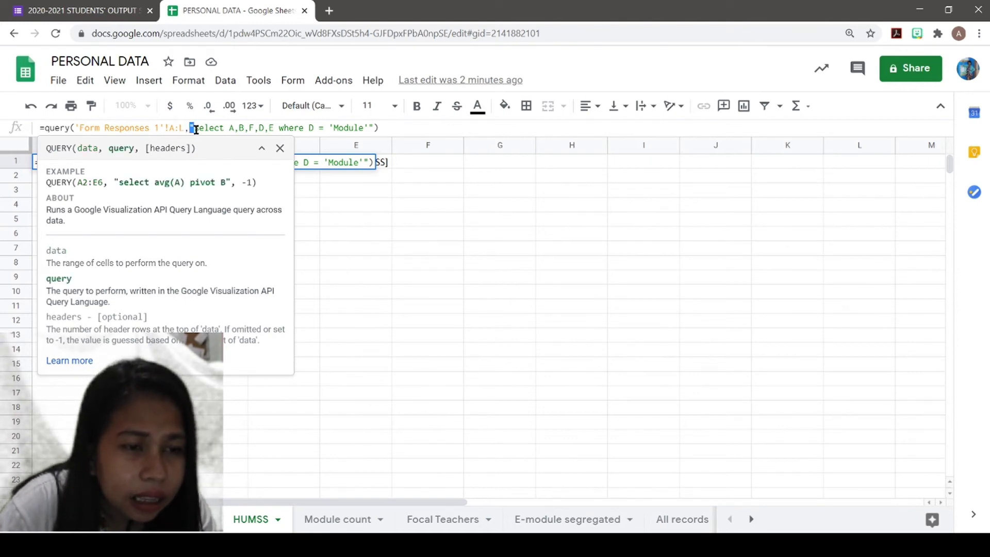
click(193, 128)
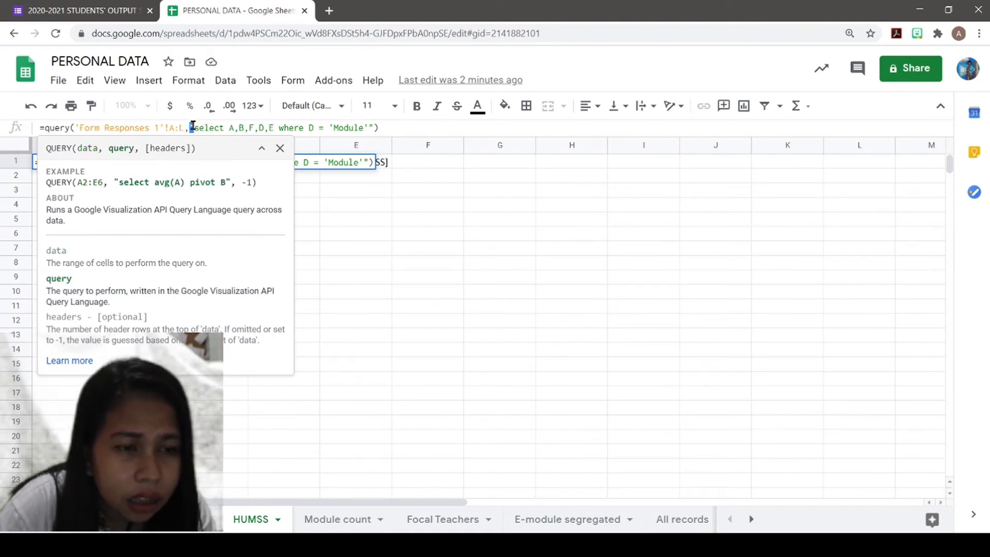
click(368, 128)
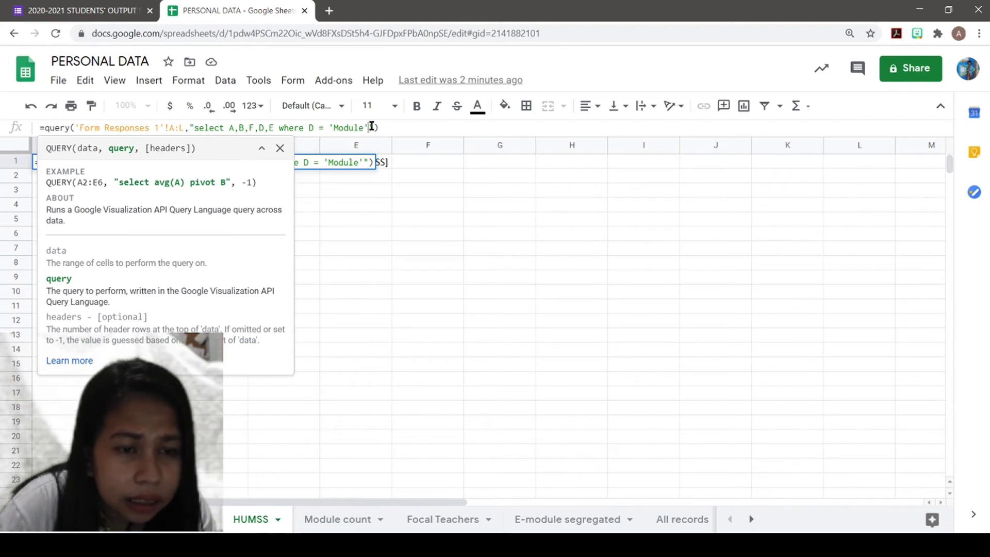
double_click(370, 127)
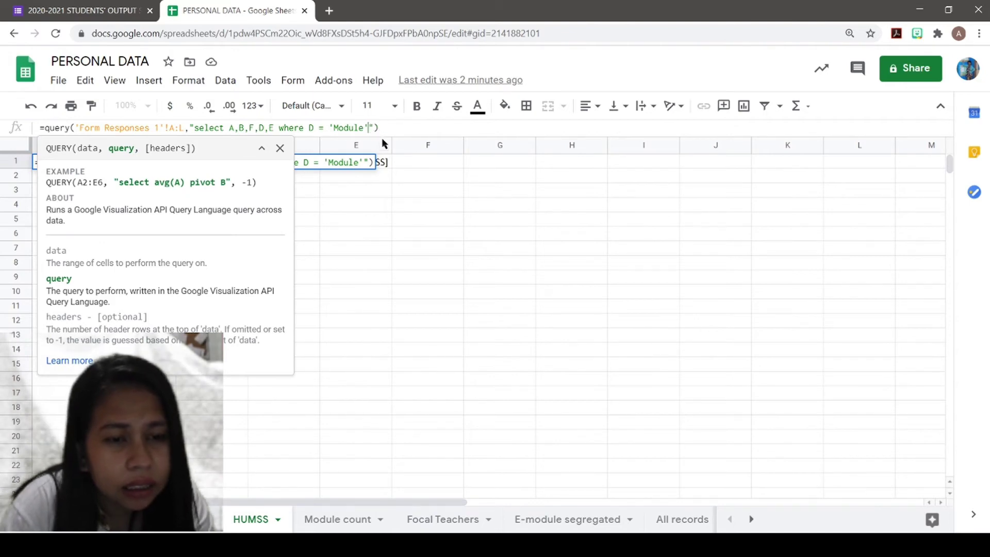
key(ctrl+shift+Left)
key(ctrl+shift+Left)
key(ctrl+shift+Left)
key(ctrl+shift+Left)
key(ctrl+shift+Left)
key(ctrl+shift+Left)
key(ctrl+shift+Left)
key(ctrl+shift+Left)
key(ctrl+shift+Left)
key(ctrl+shift+Left)
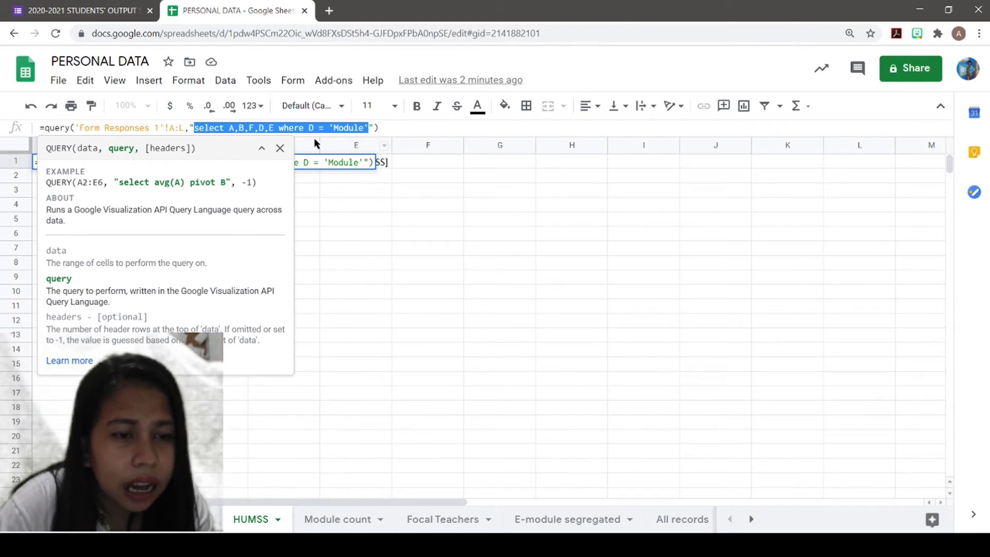
Examine the select keyword and the column list and where clause following it, leaving the A1 formula unedited
click(226, 129)
double_click(215, 129)
click(223, 128)
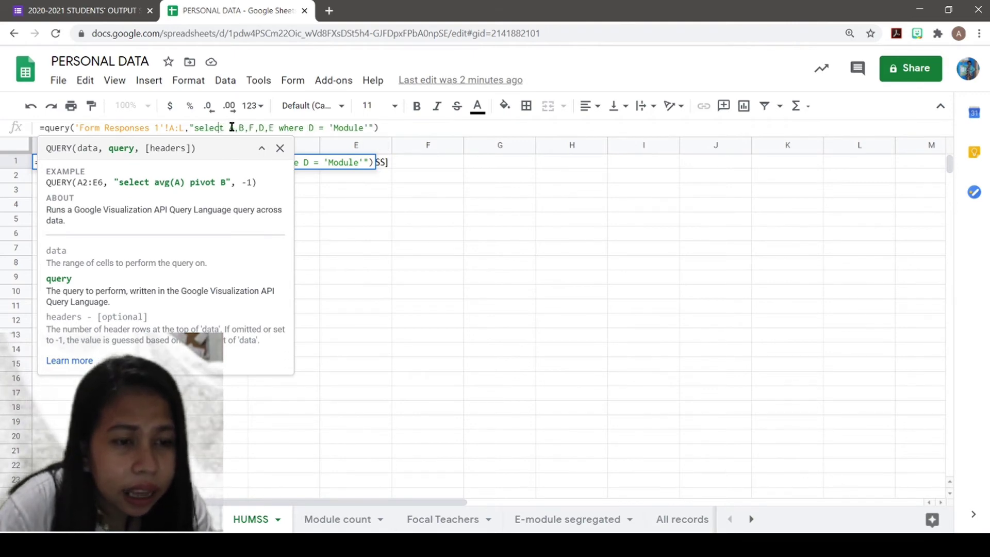
drag(231, 128, 336, 131)
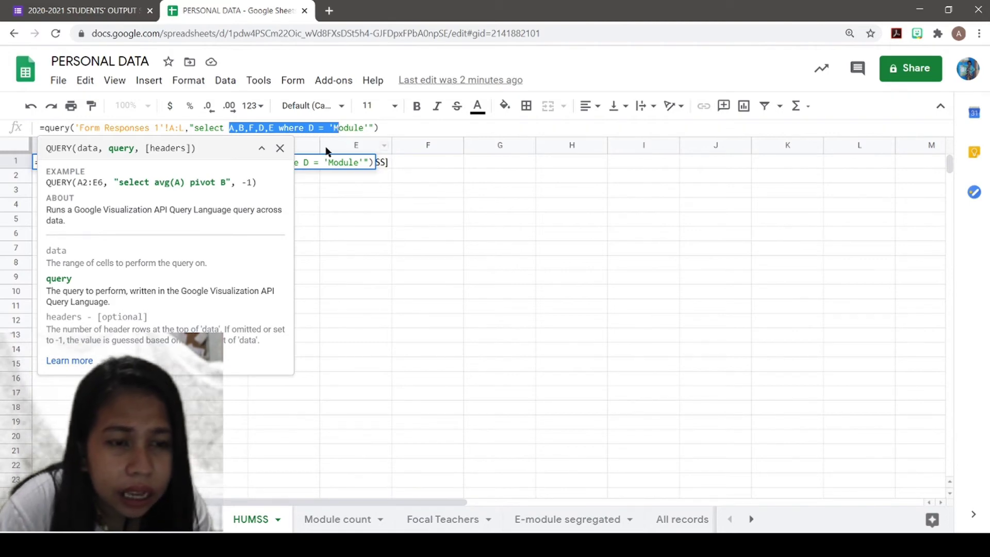
key(Return)
click(90, 159)
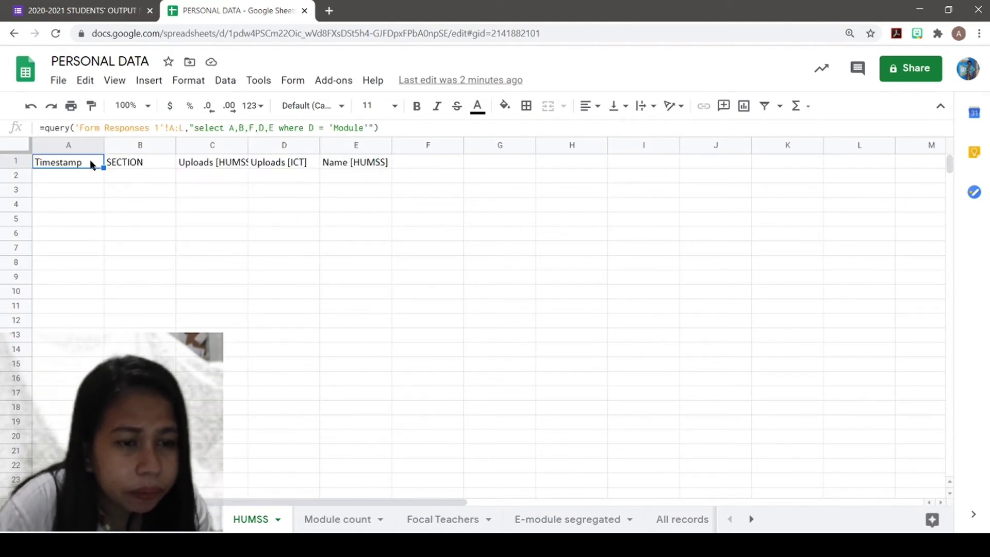
Review the column letters after select in the A1 formula and widen column C to fit its Uploads [HUMSS] header
click(231, 128)
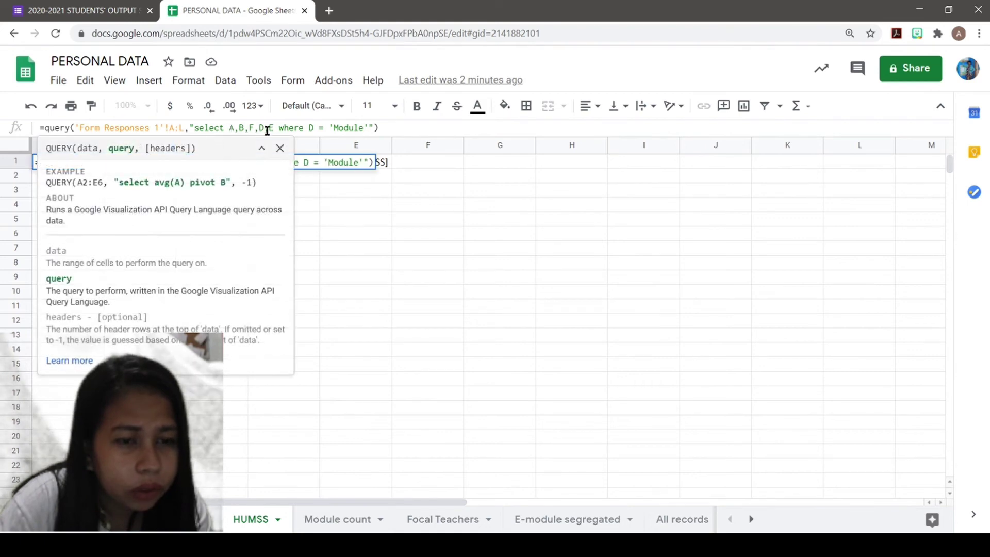
key(Return)
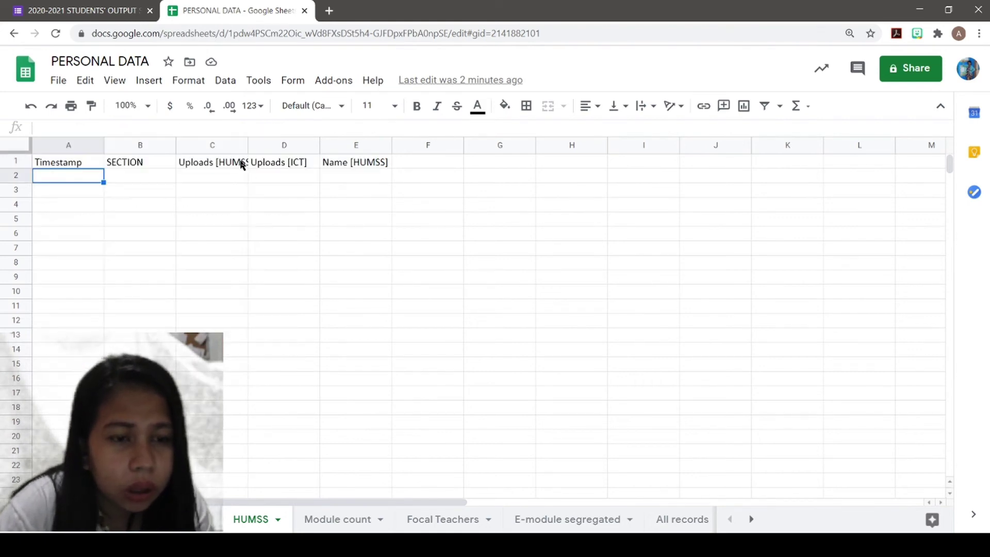
click(95, 165)
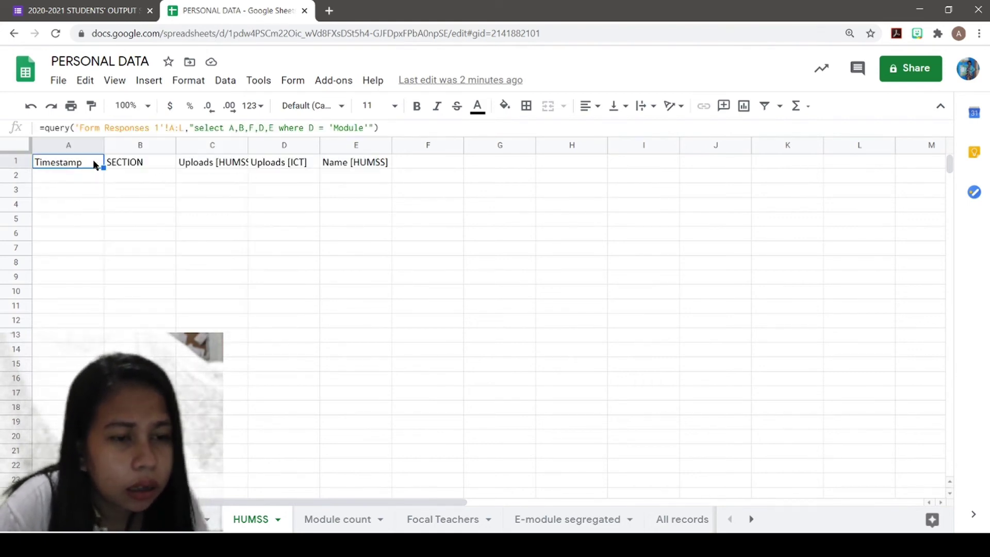
click(227, 129)
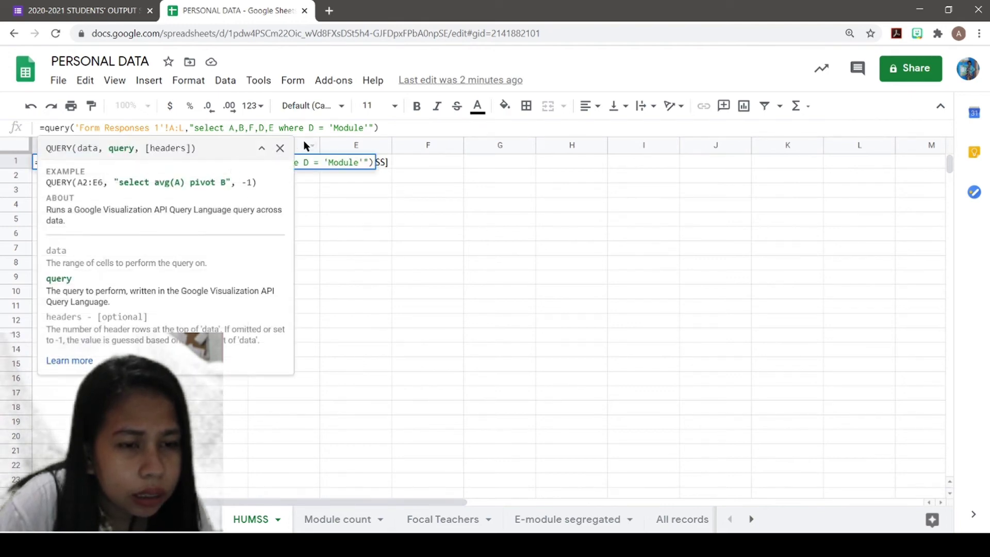
key(Escape)
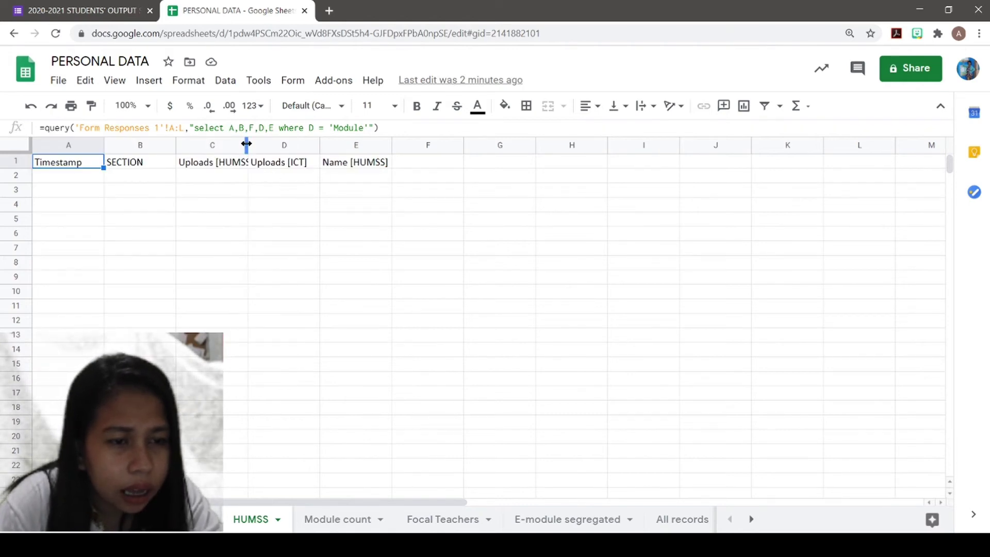
drag(247, 145, 275, 145)
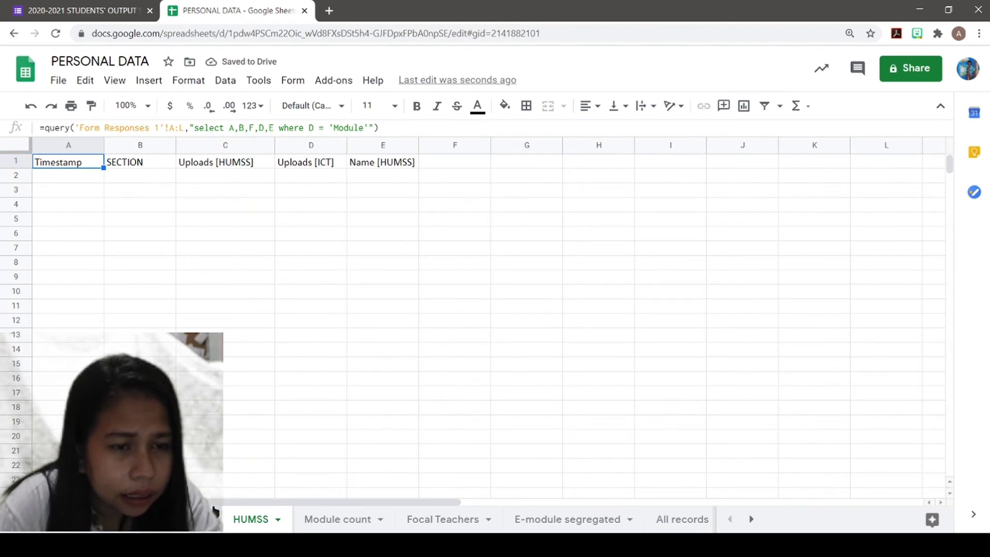
Check which columns of the form responses sheet hold SECTION, Name [HUMSS] and Uploads [HUMSS]
click(176, 518)
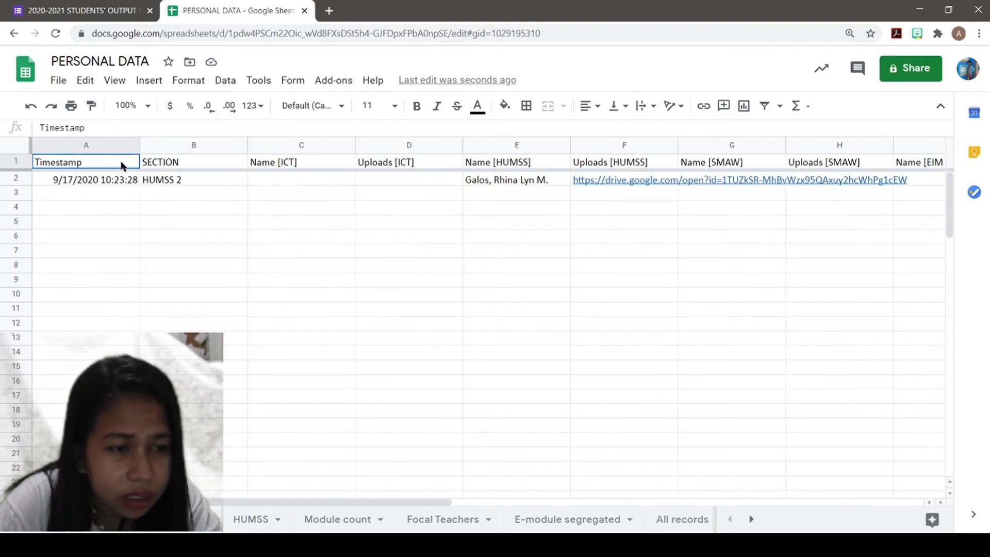
click(192, 167)
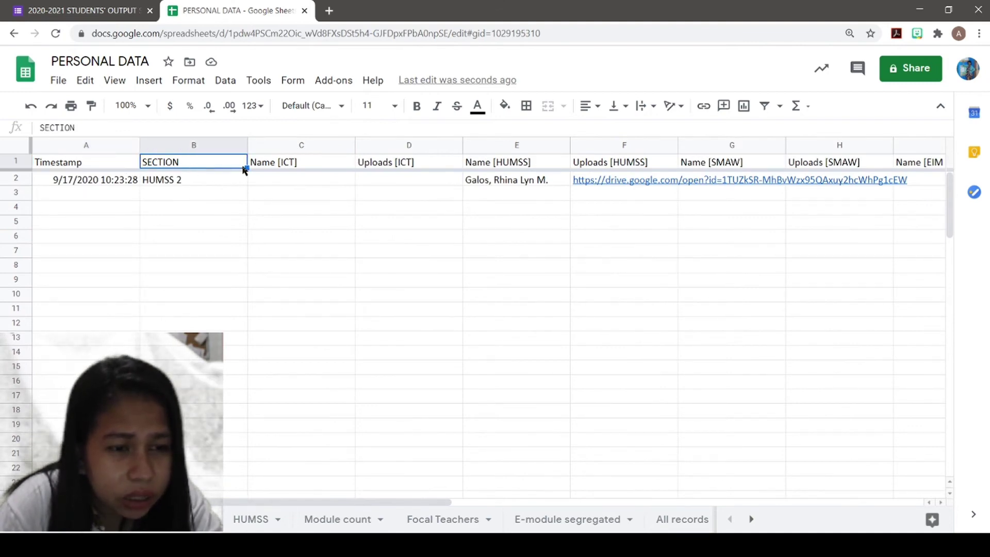
click(537, 163)
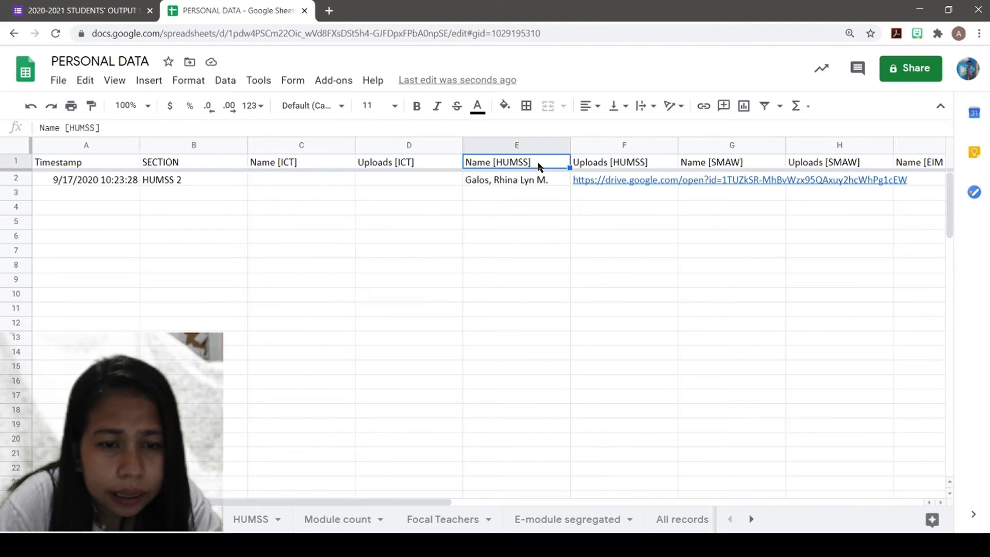
click(625, 166)
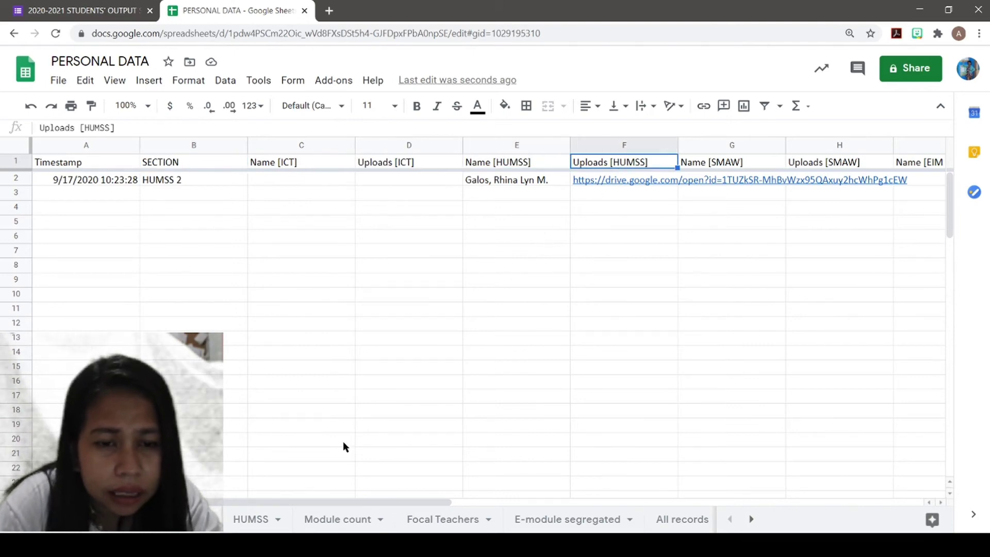
Change the selected columns in the HUMSS sheet's A1 query to A,B,E,F
click(271, 520)
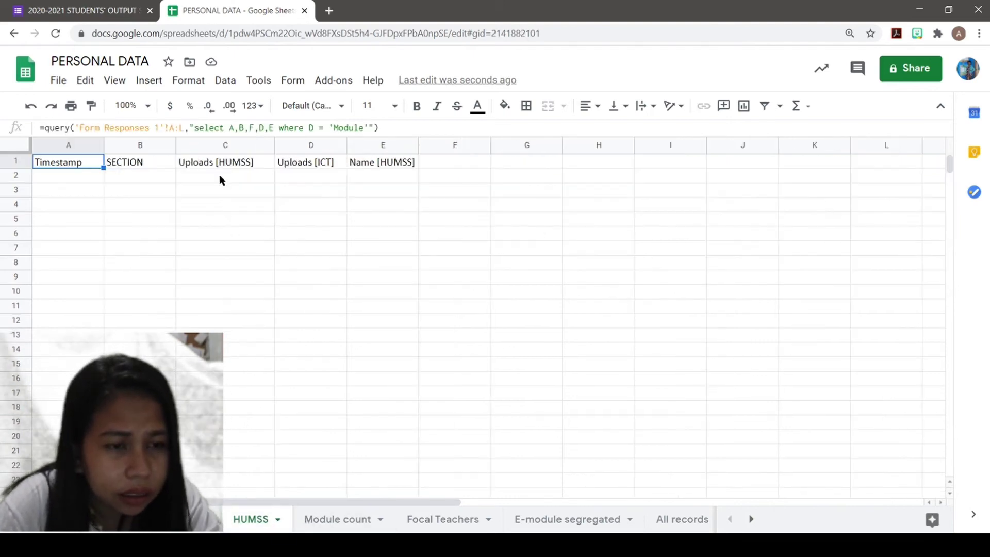
click(262, 126)
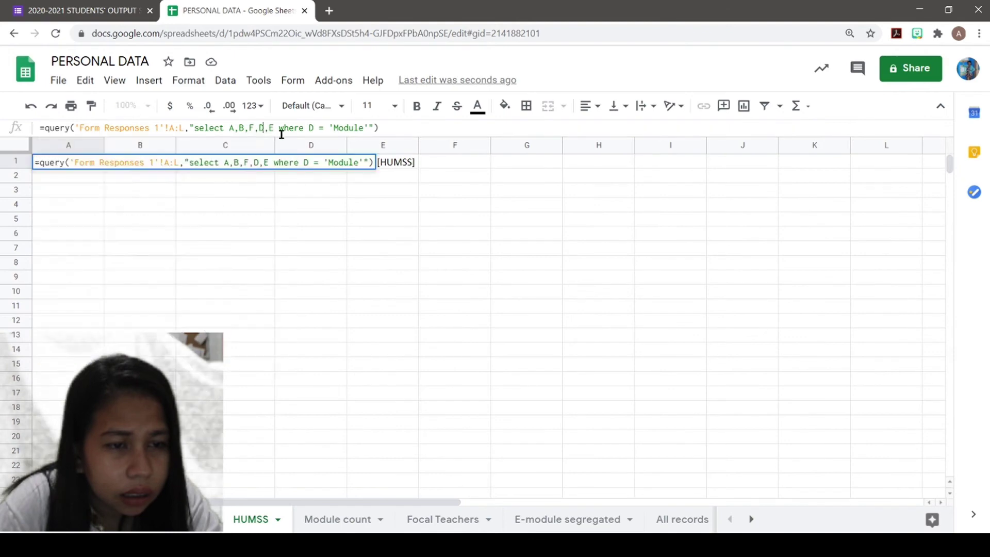
key(BackSpace)
key(BackSpace)
key(BackSpace)
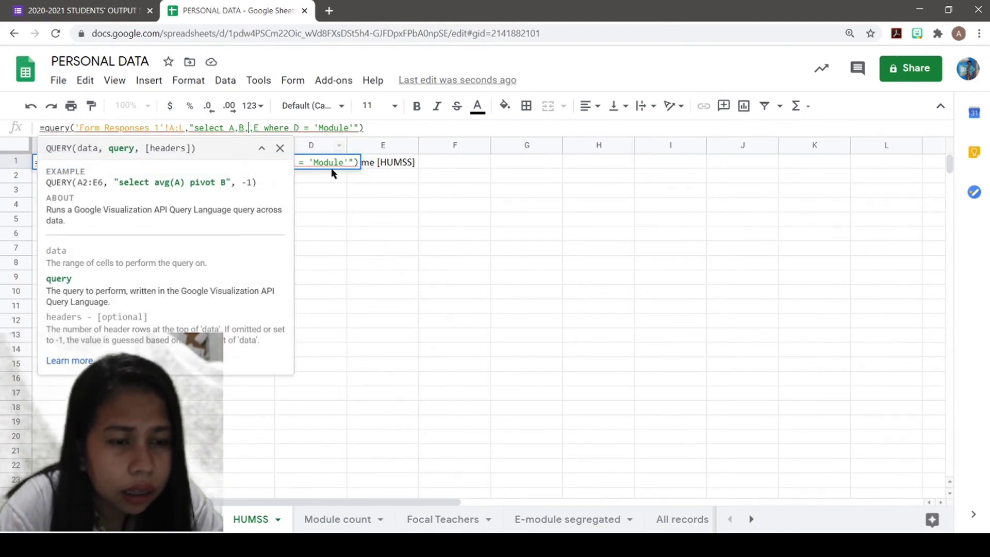
text(E,)
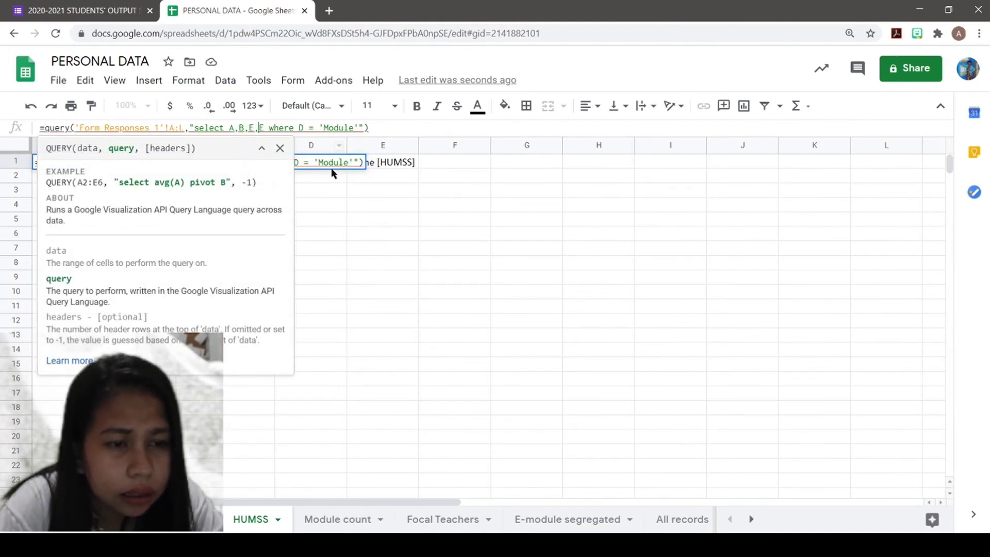
text(F)
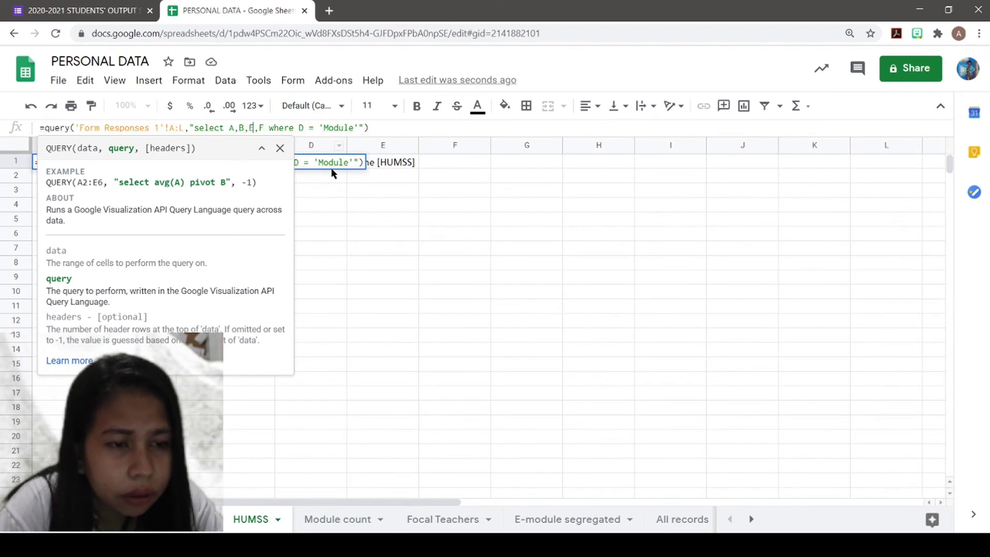
key(BackSpace)
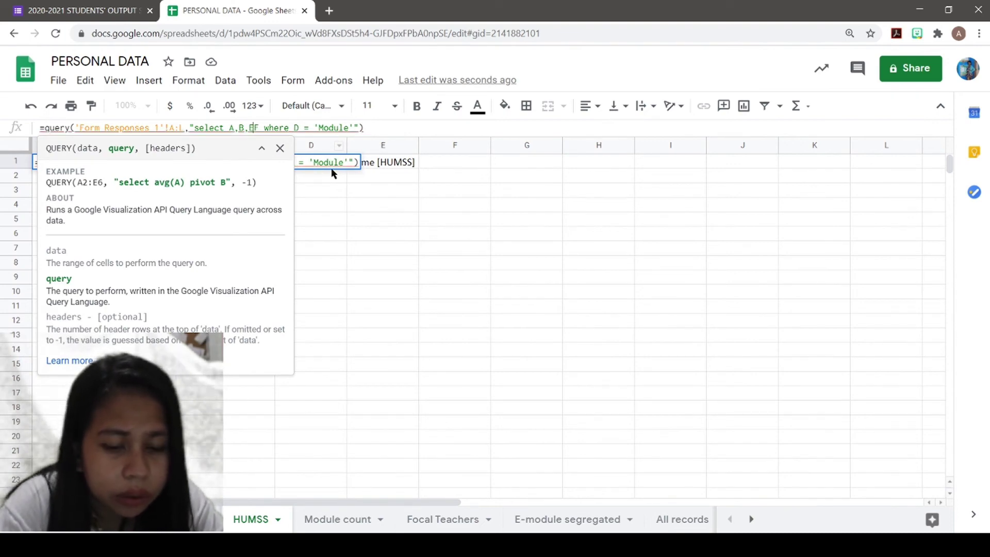
text(,)
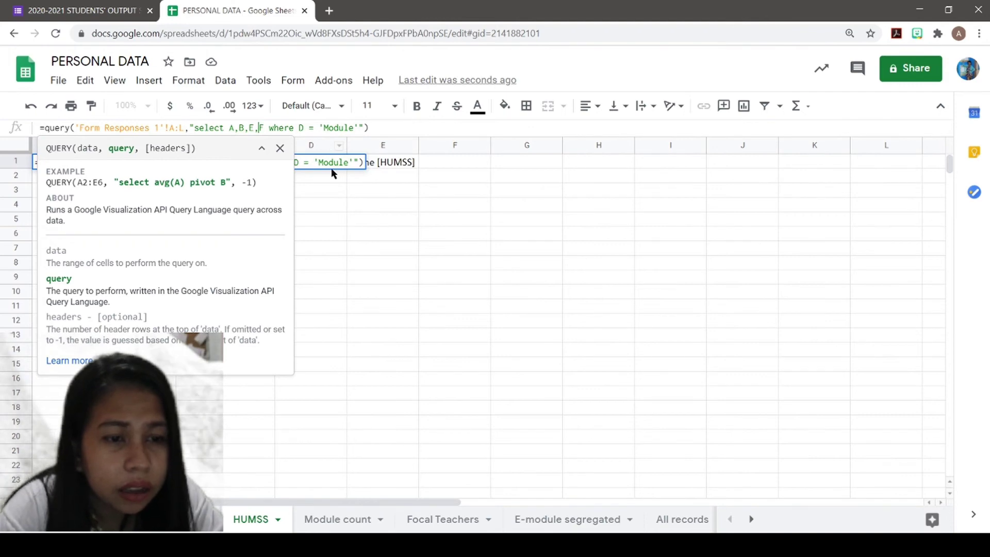
key(Return)
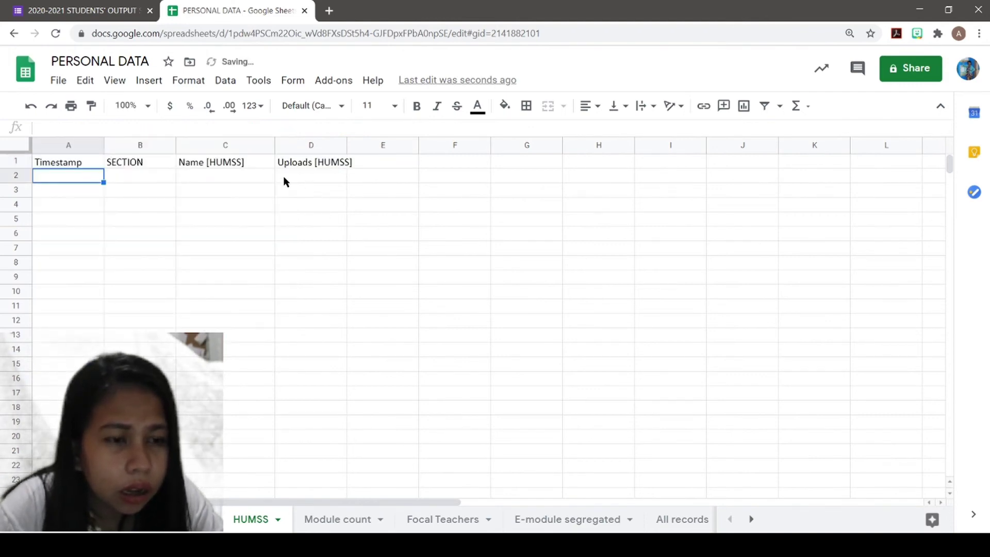
Check the HUMSS sheet's header cells from Timestamp through Uploads [HUMSS] against the edited query
click(76, 166)
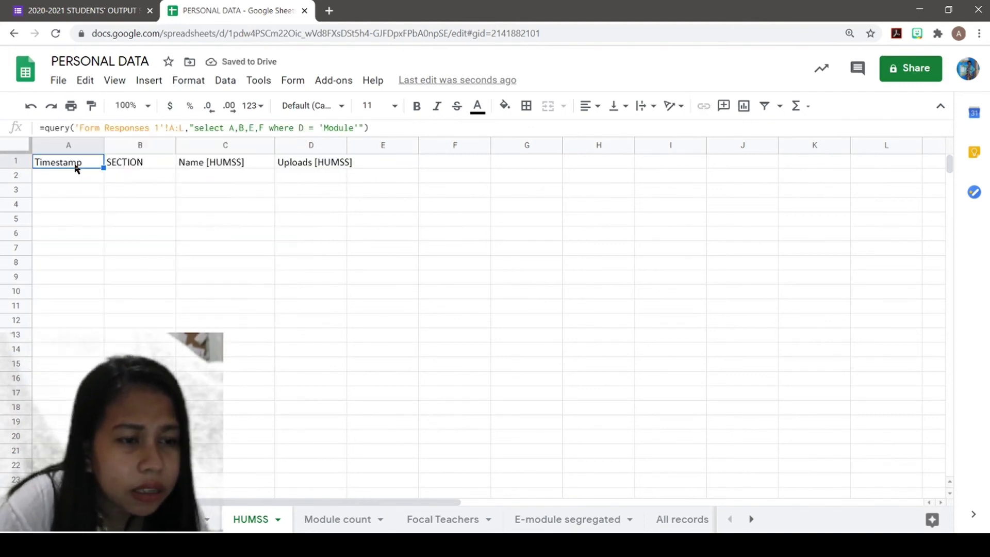
click(125, 167)
click(209, 169)
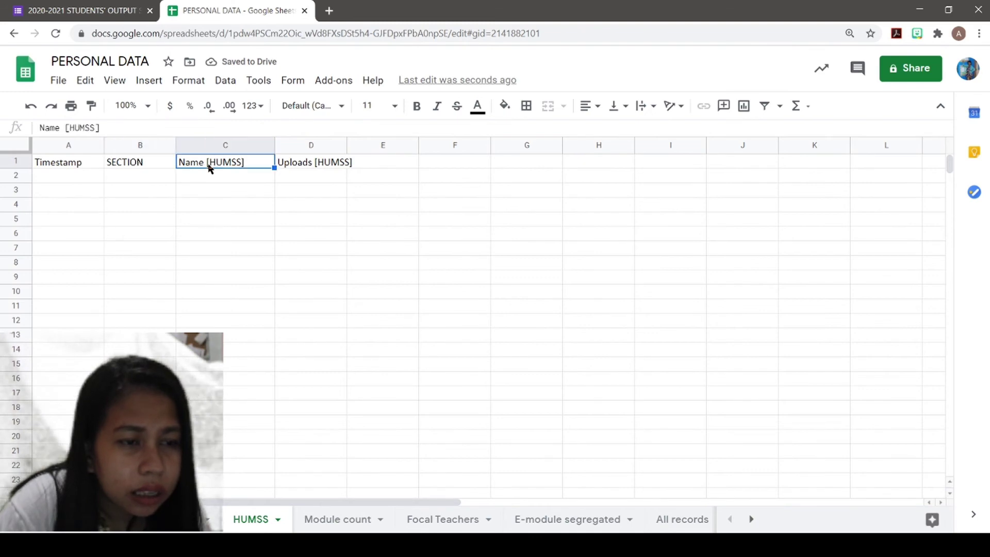
click(334, 165)
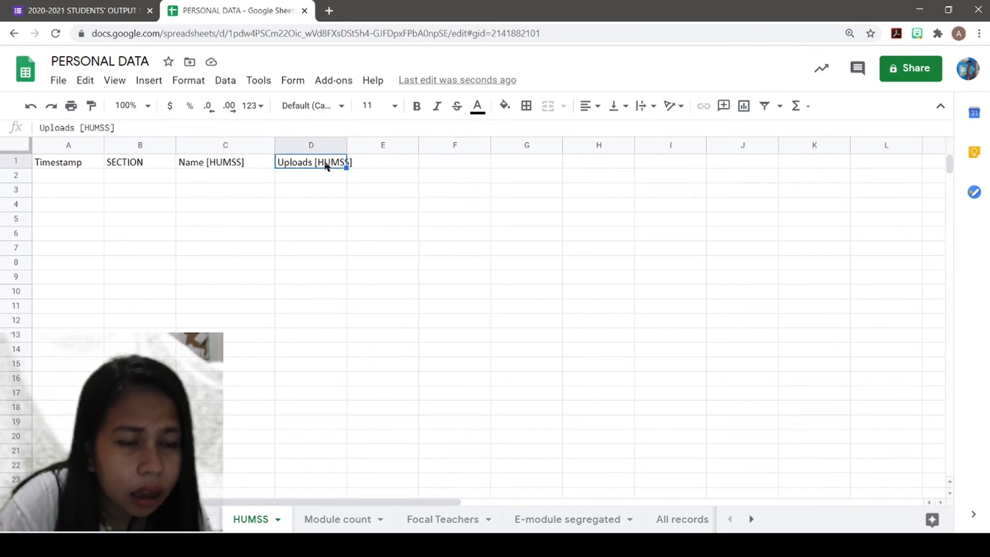
Check the submitted response in row 2 of the form responses sheet, including the exact wording of its SECTION entry
click(205, 515)
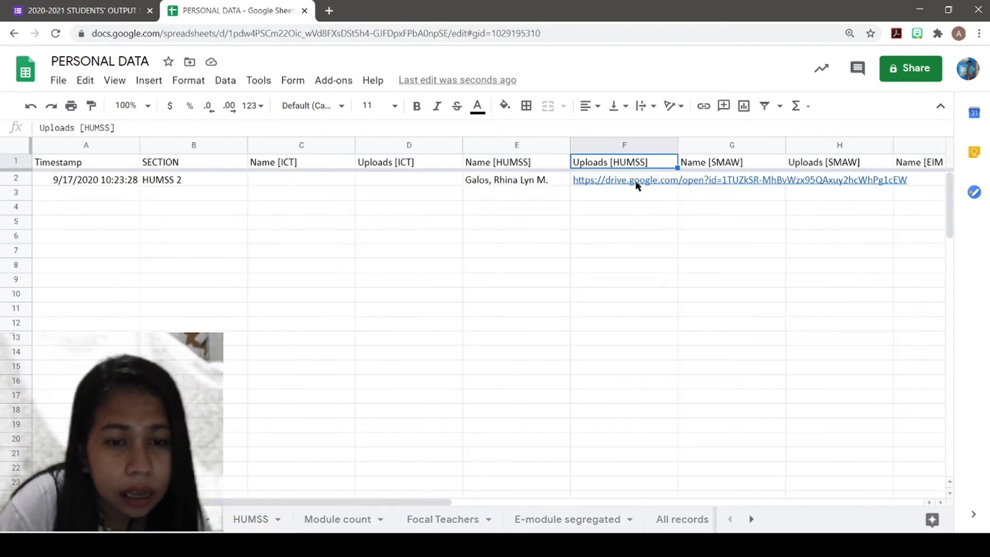
click(543, 187)
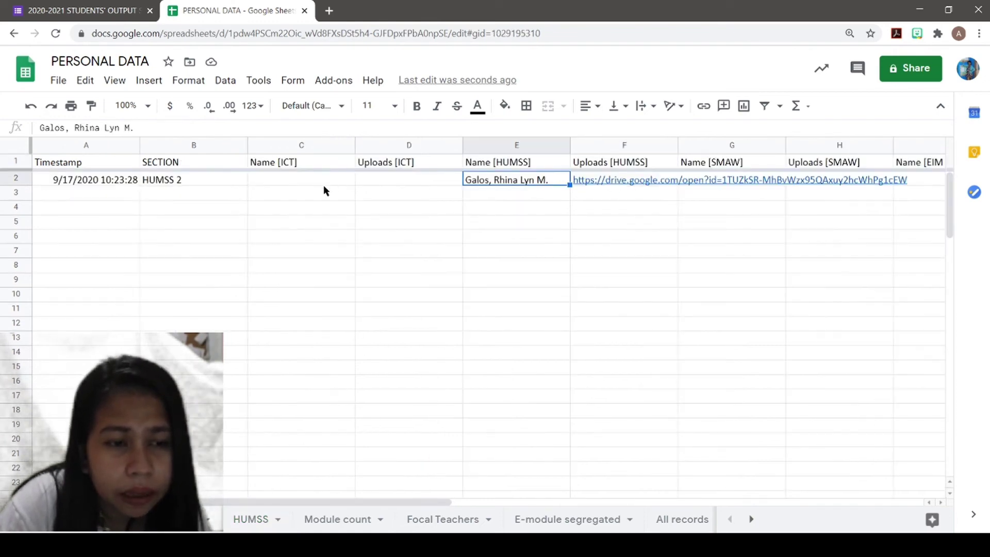
click(208, 186)
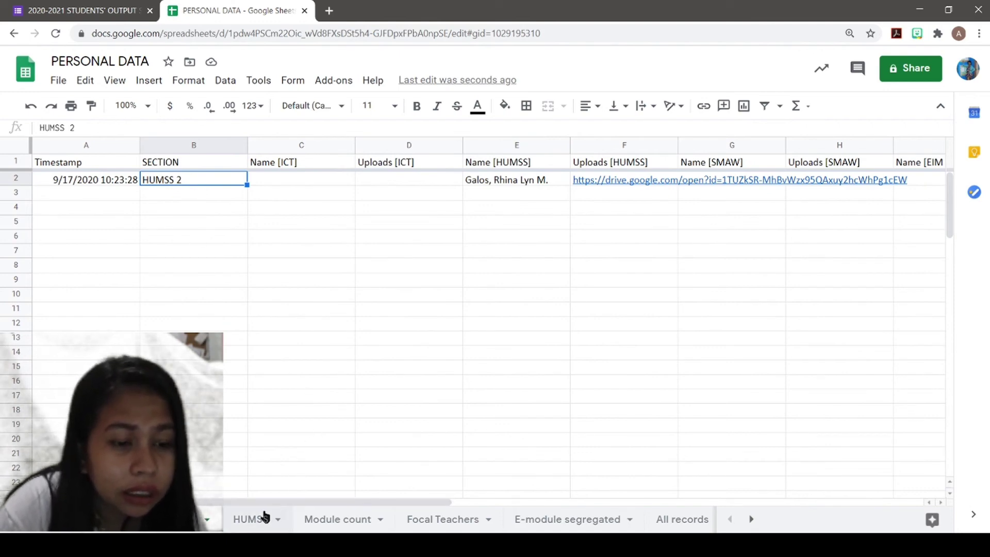
double_click(186, 180)
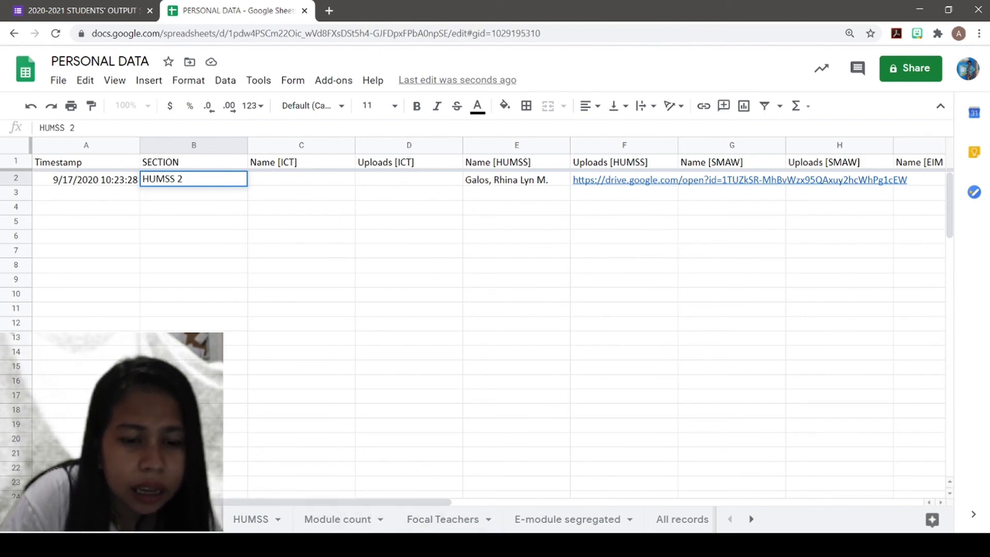
click(454, 542)
click(454, 542)
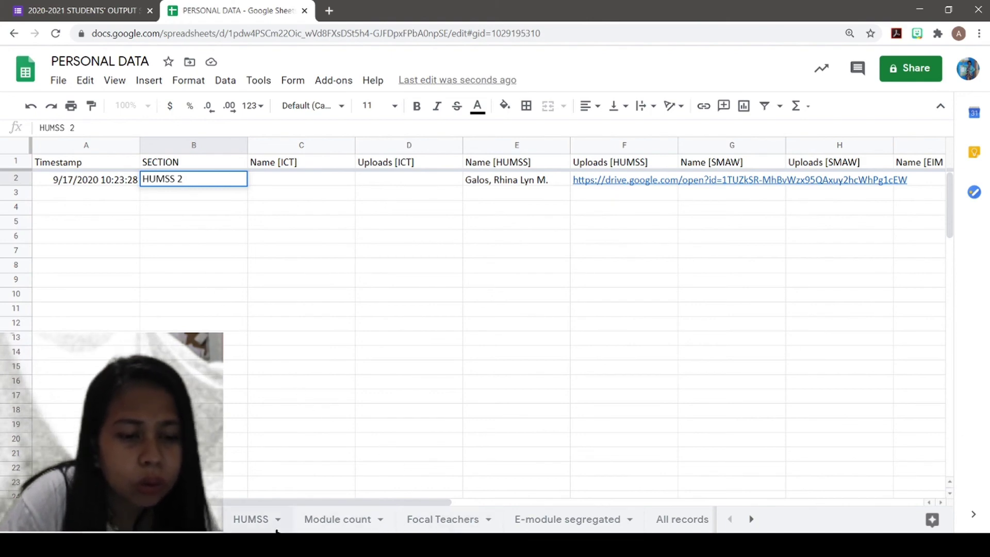
Change the HUMSS sheet's A1 query condition to where B = 'HUMSS 2'
click(253, 520)
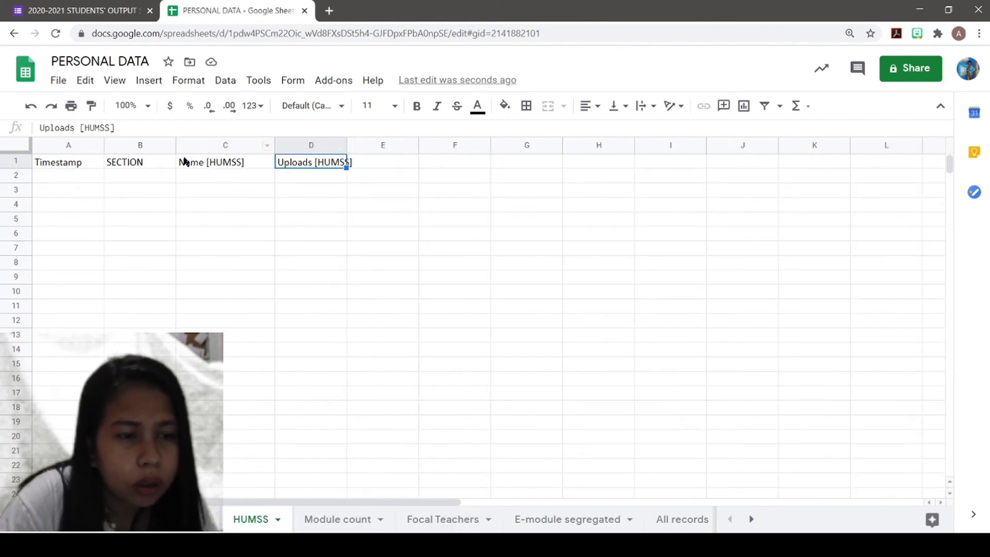
click(91, 162)
click(293, 127)
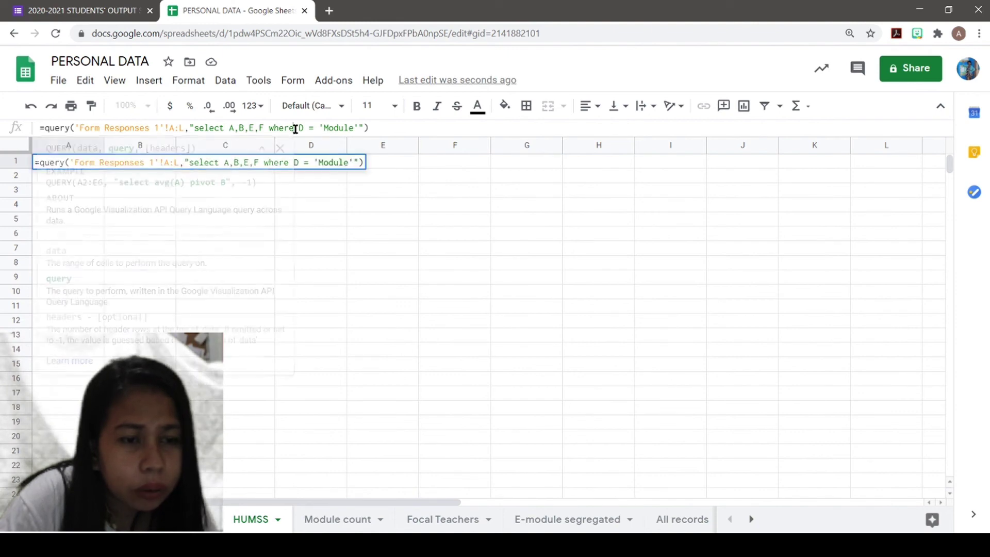
click(300, 127)
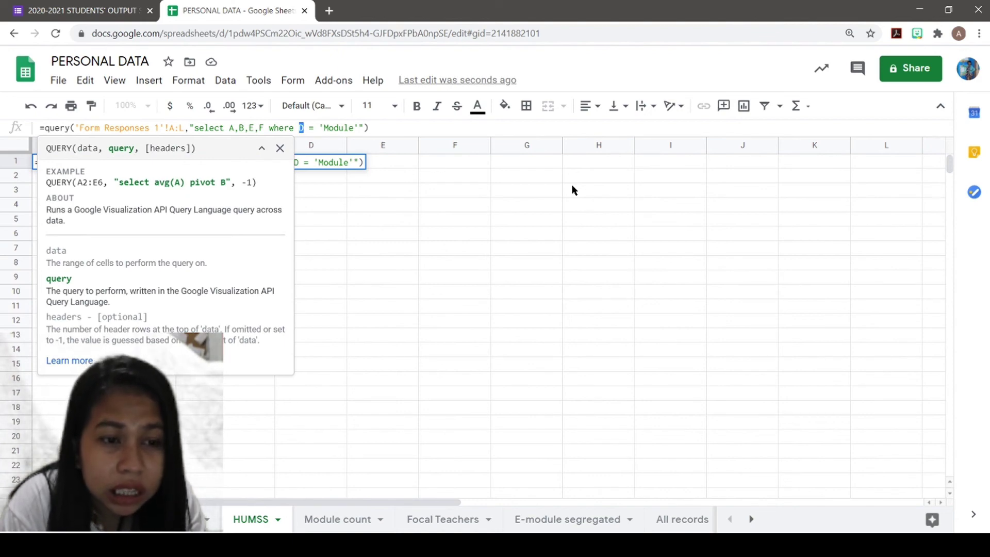
text(B)
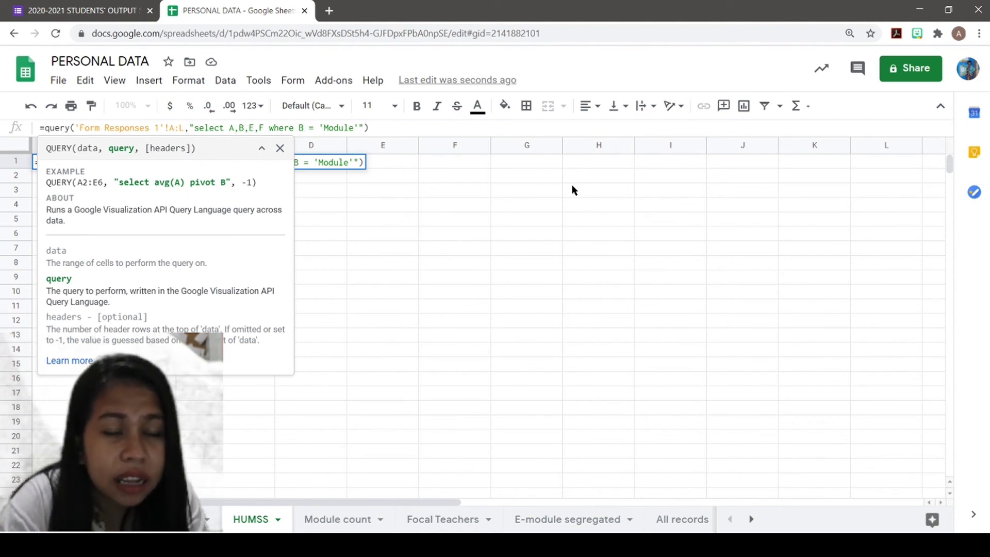
key(Right)
key(Right)
key(Right)
key(Right)
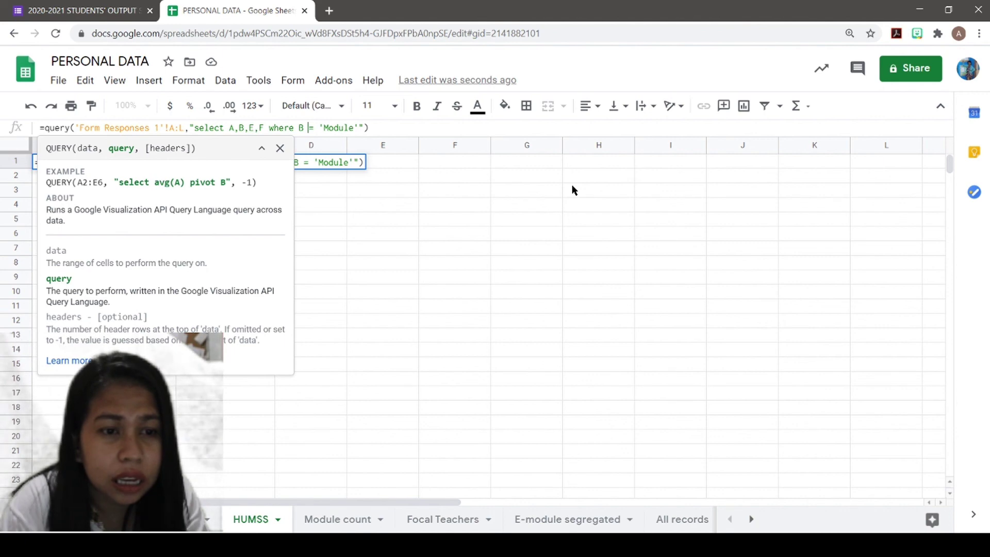
key(ctrl+shift+Right)
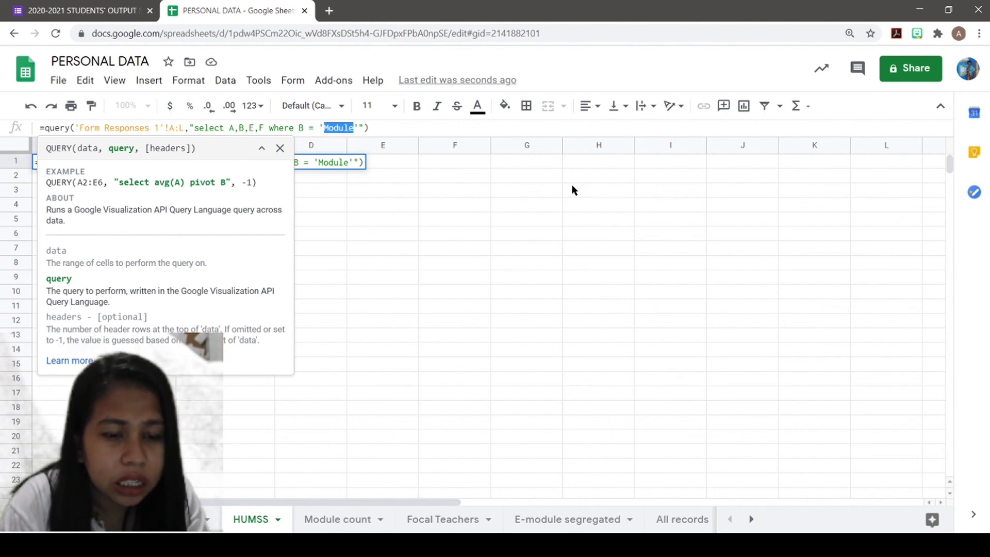
text(HUMSS 2)
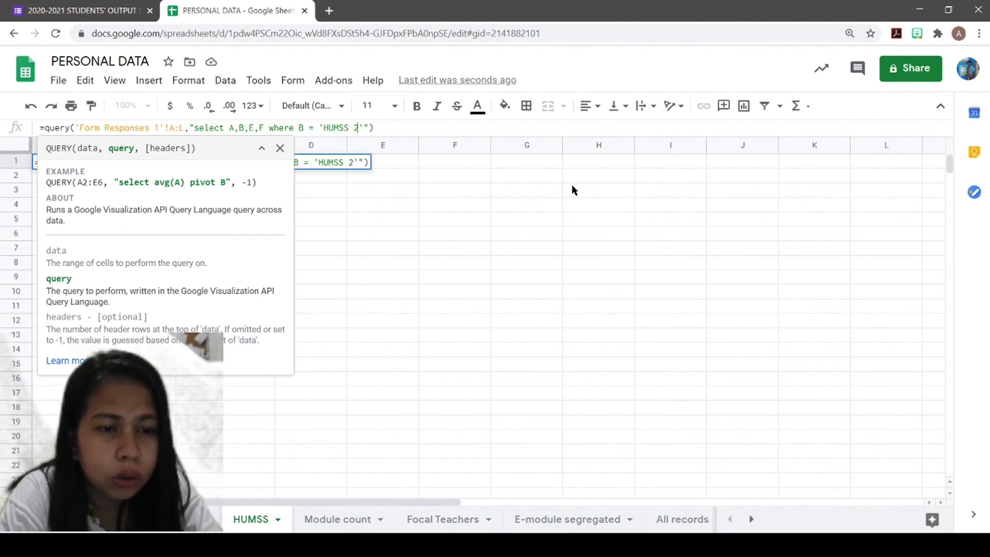
key(Return)
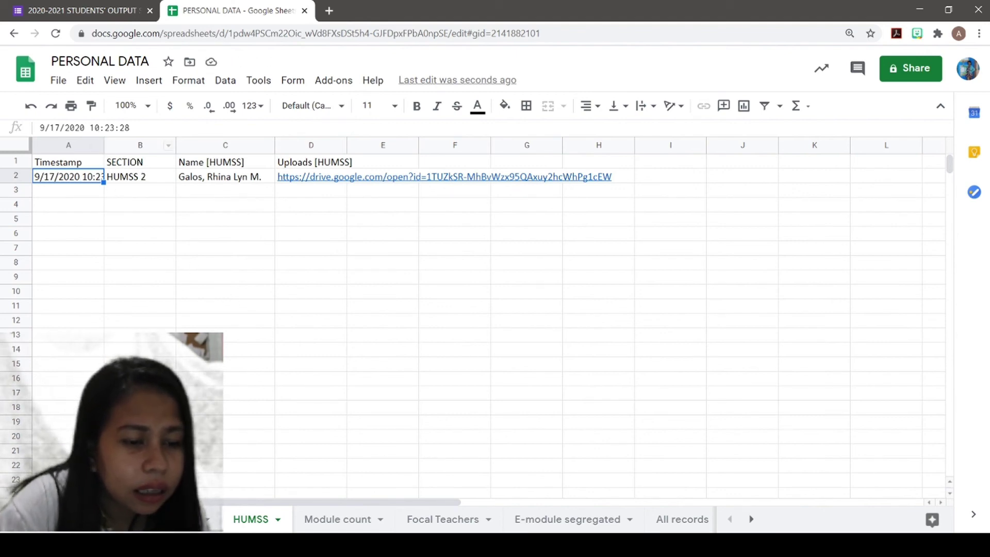
Compare the HUMSS sheet's section entry with the form responses and widen column A to fit the full timestamp
click(176, 520)
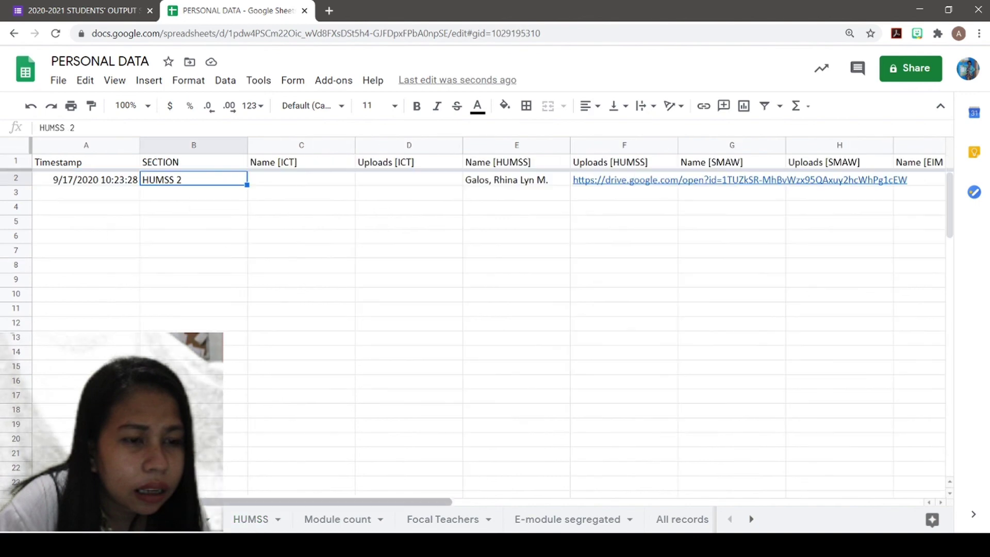
click(269, 512)
click(139, 180)
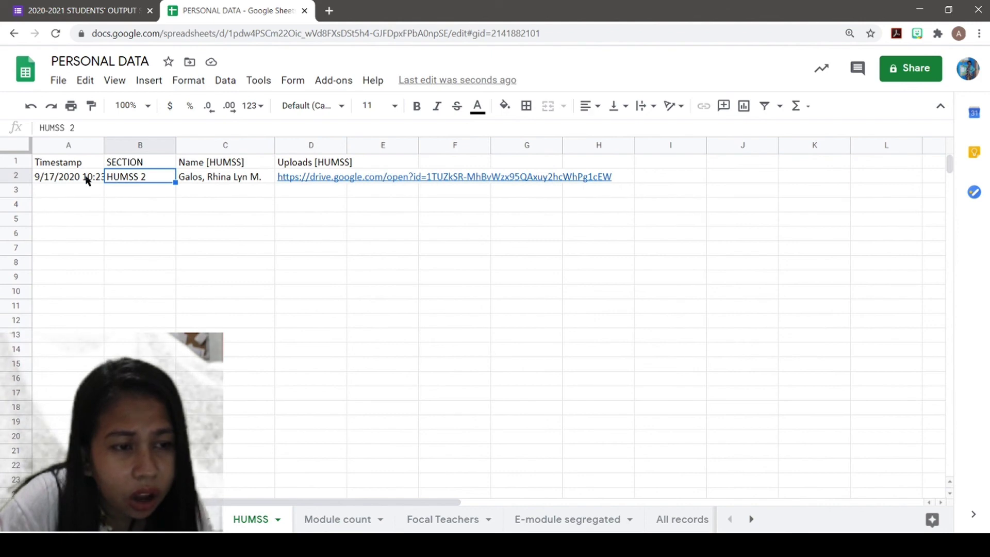
drag(104, 145, 123, 145)
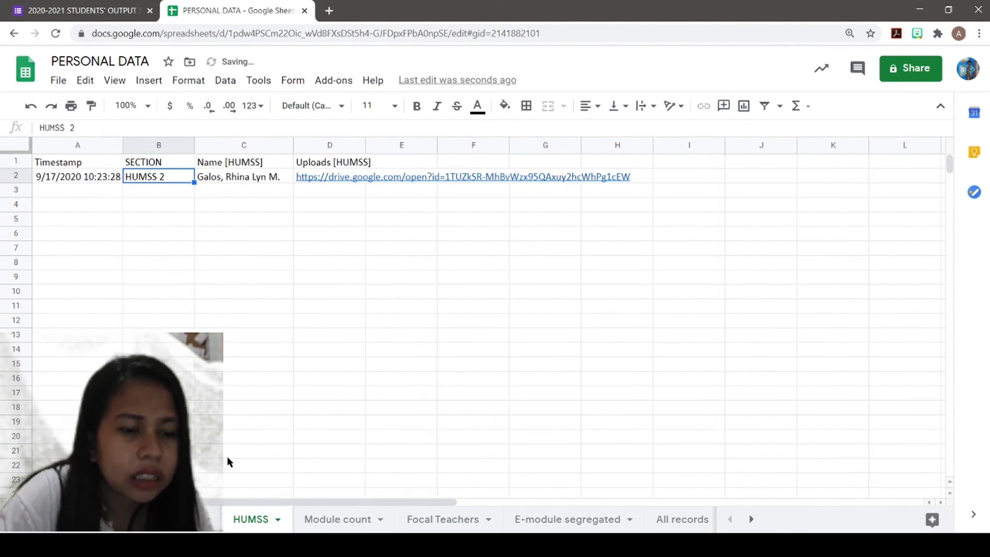
Look over the ICT and SMAW name headers in the form responses sheet
click(202, 519)
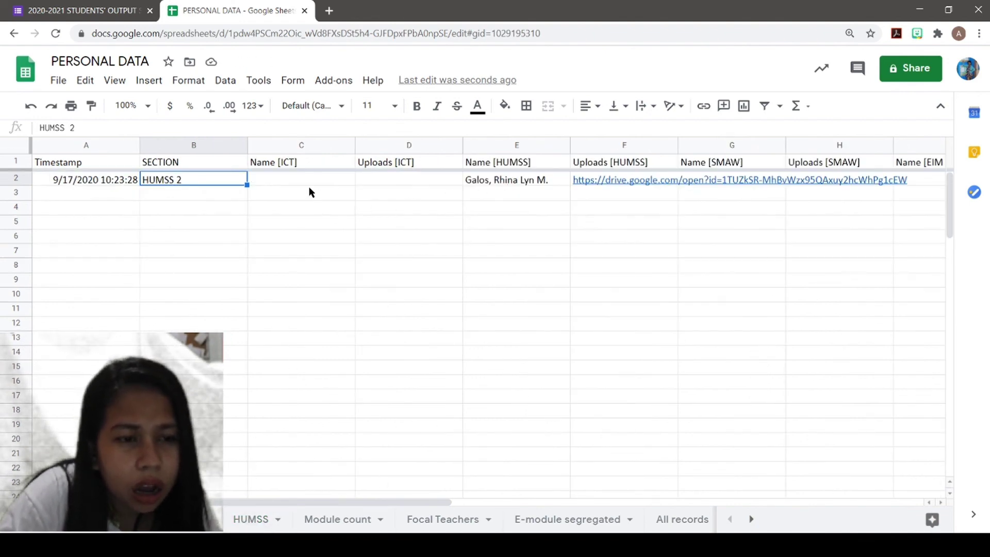
click(287, 163)
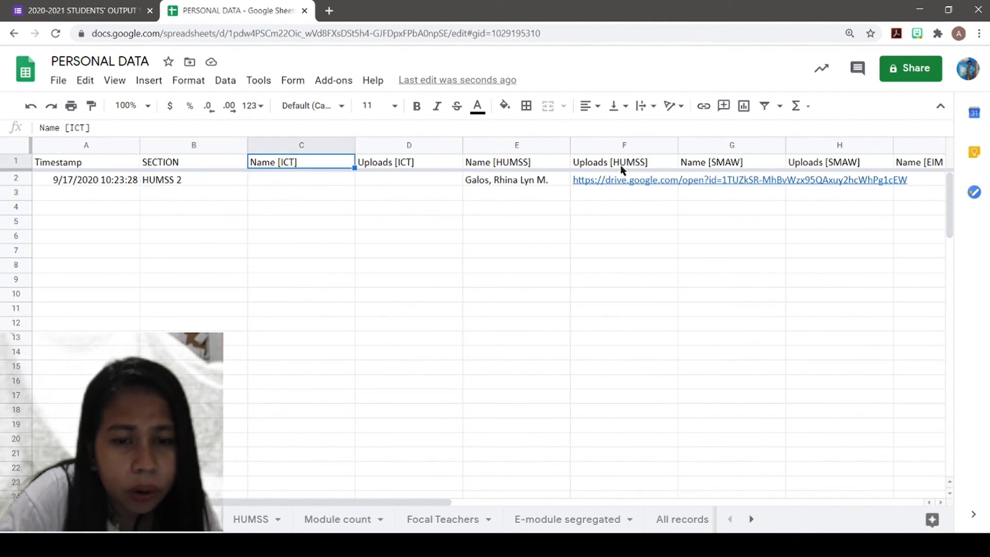
click(705, 165)
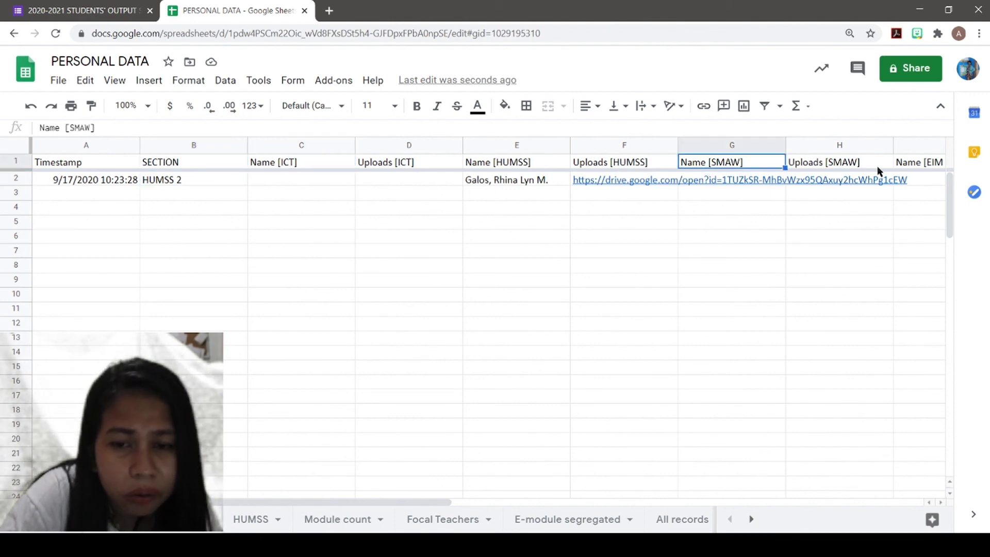
Review the column letters selected in the HUMSS sheet's A1 query, focusing on E and F
click(251, 521)
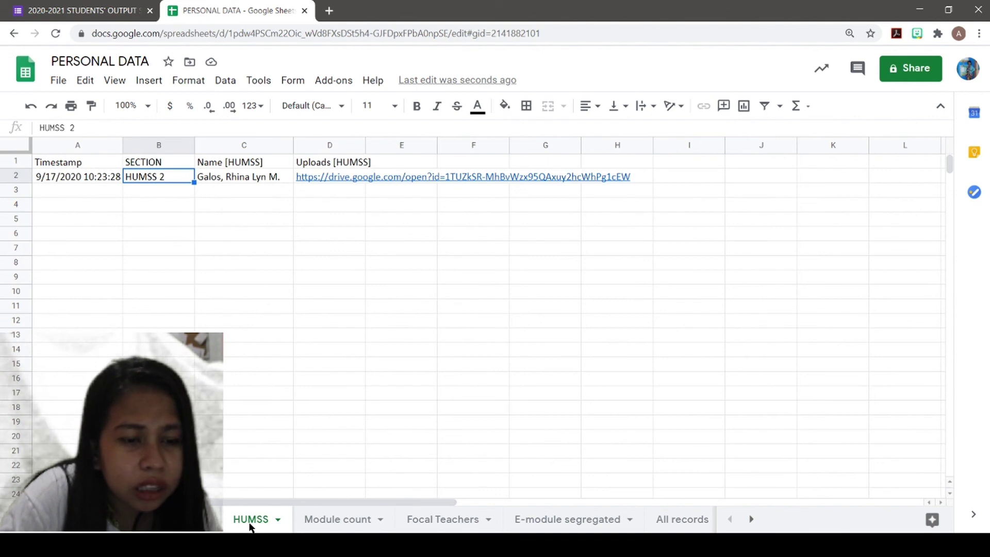
click(111, 189)
click(121, 178)
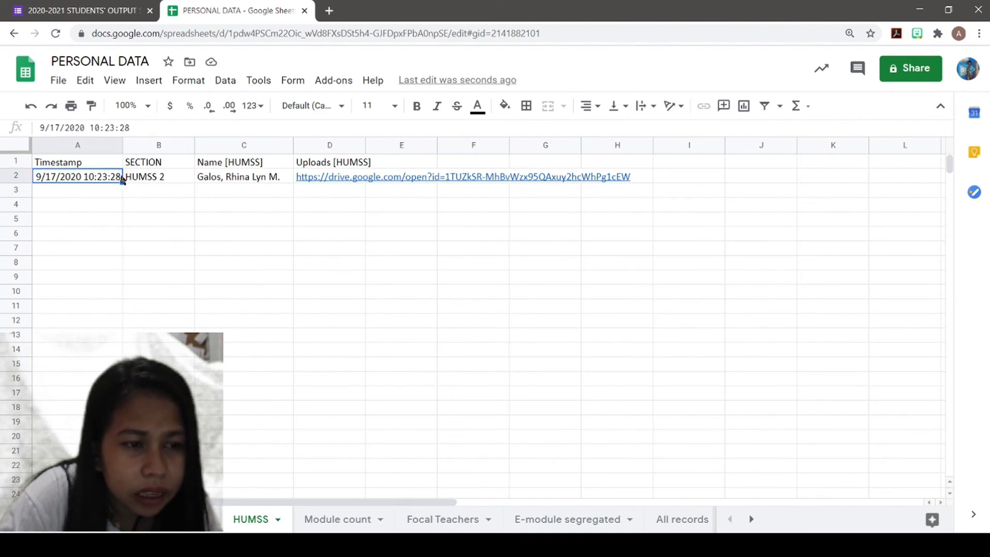
click(103, 166)
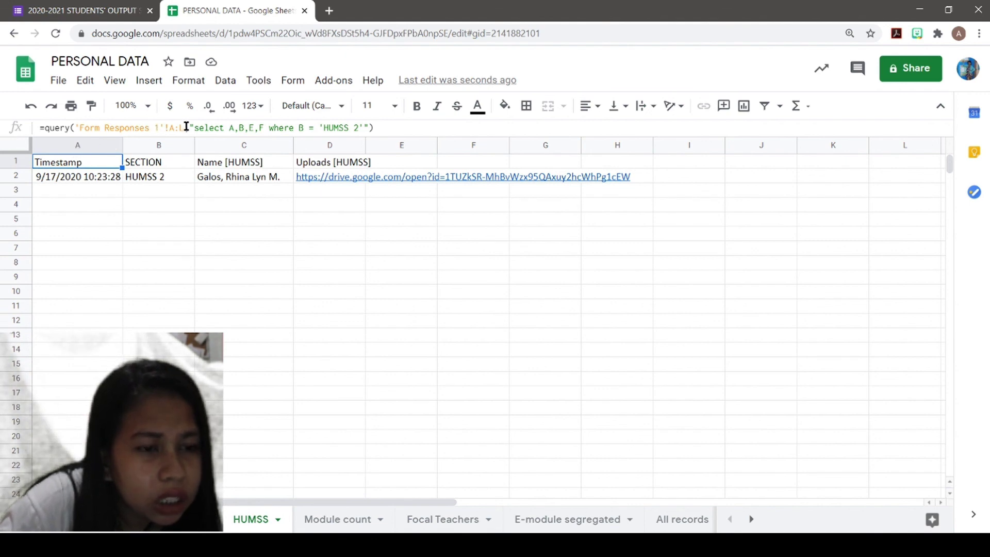
click(230, 128)
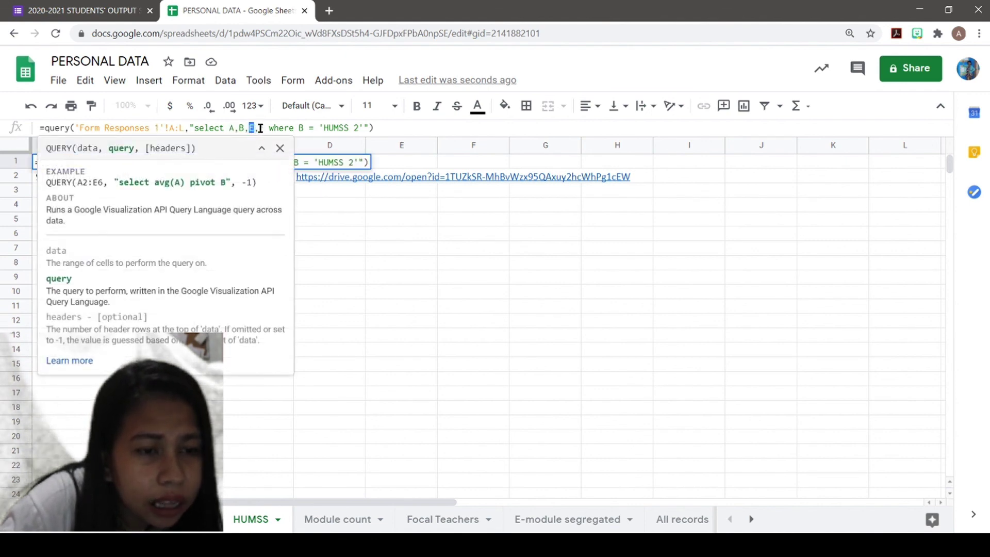
double_click(261, 128)
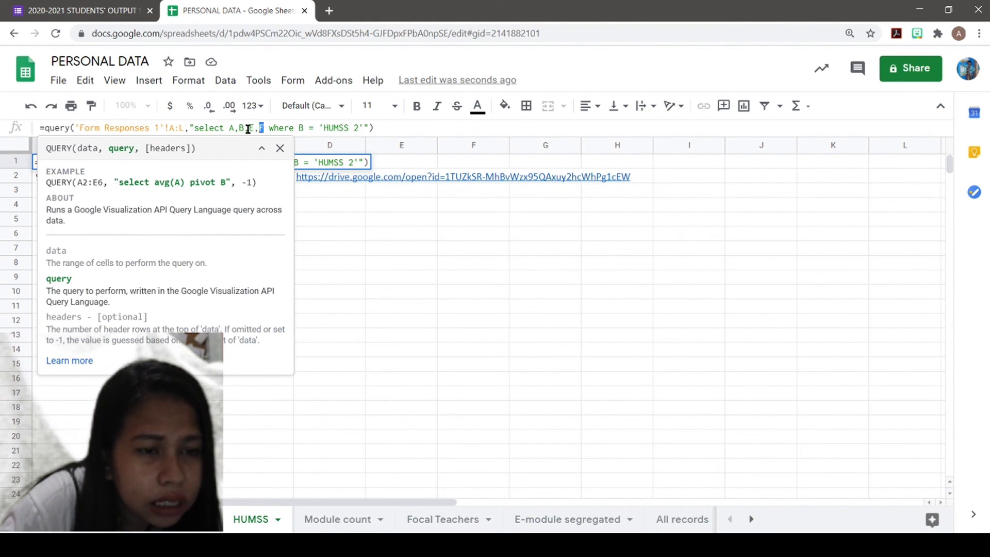
double_click(263, 128)
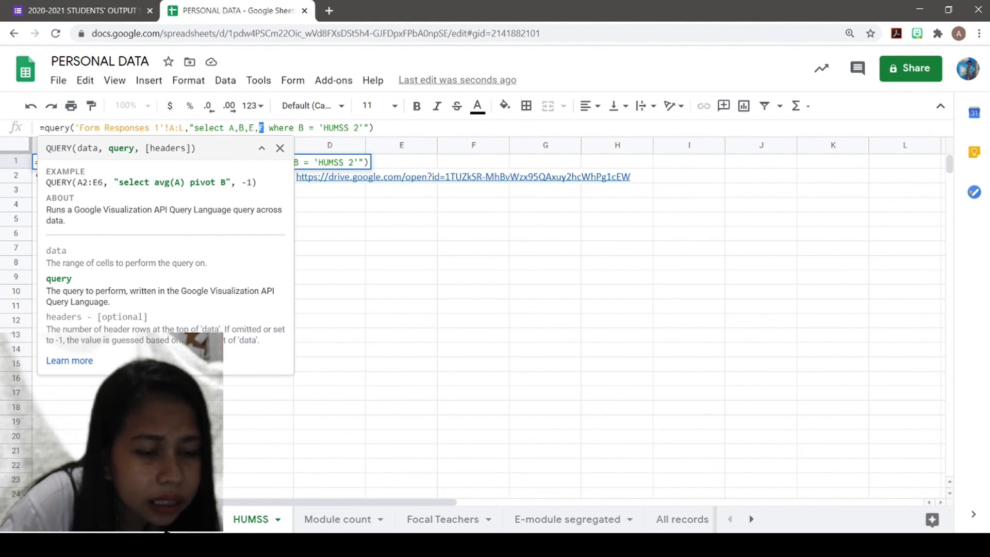
Check which form responses columns hold the ICT and SMAW names and uploads, and return to the HUMSS sheet
click(164, 521)
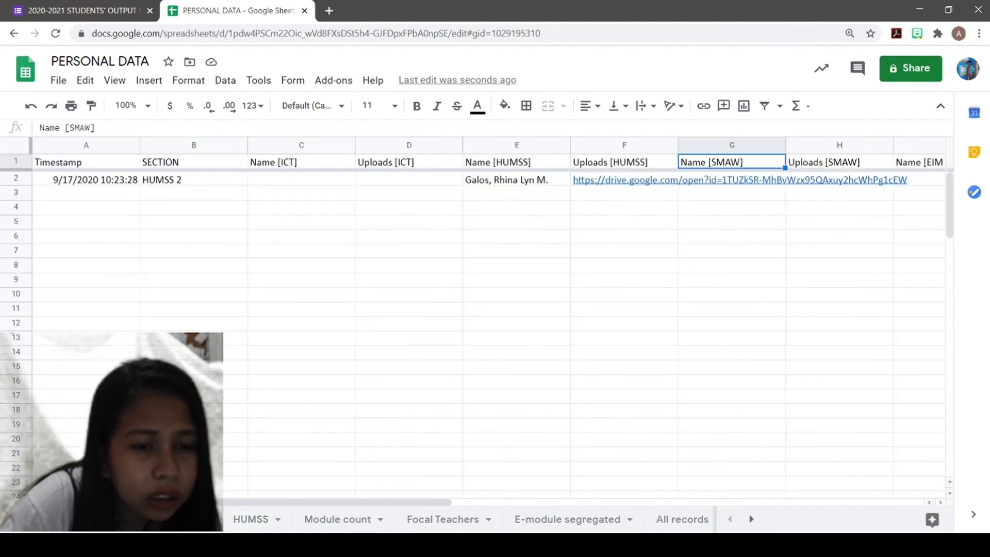
click(297, 163)
click(380, 165)
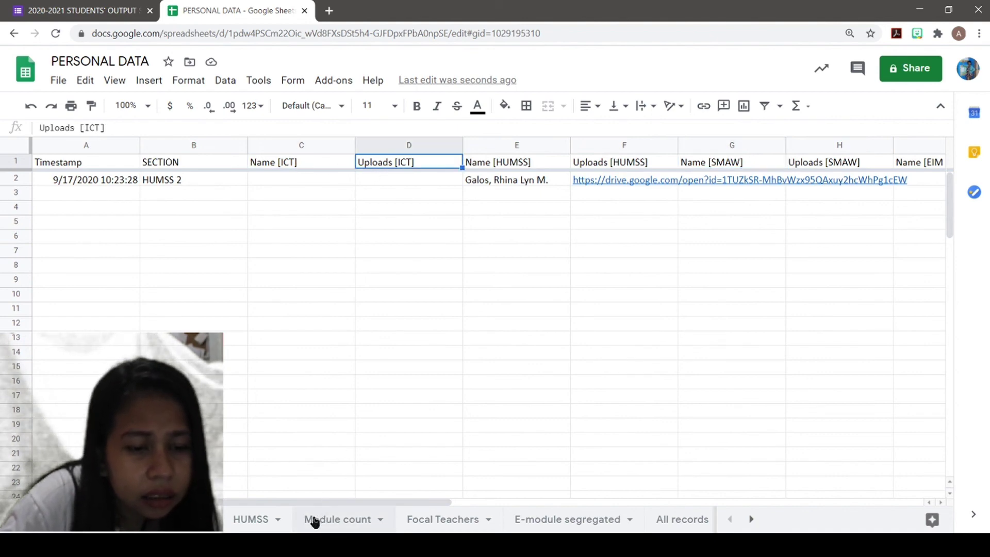
click(716, 164)
click(816, 162)
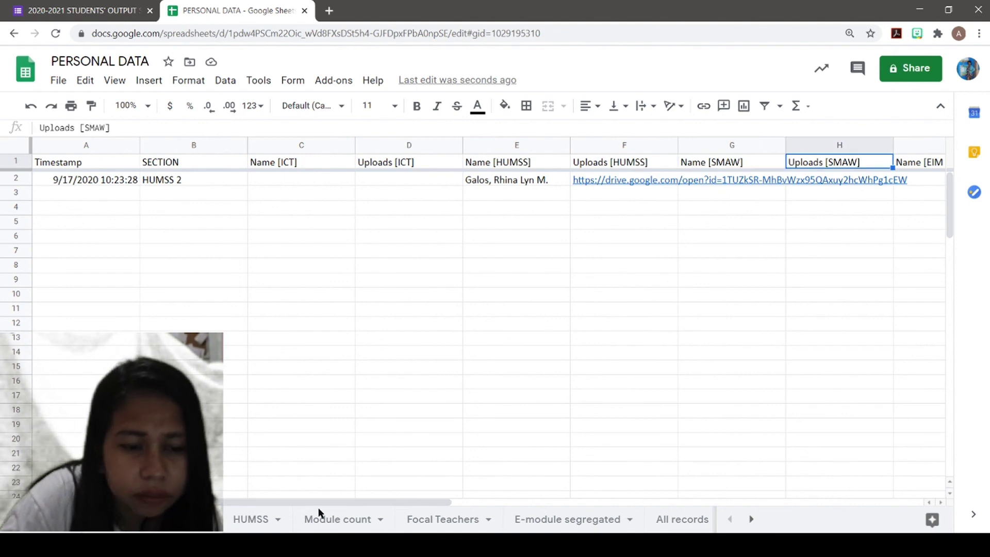
click(253, 519)
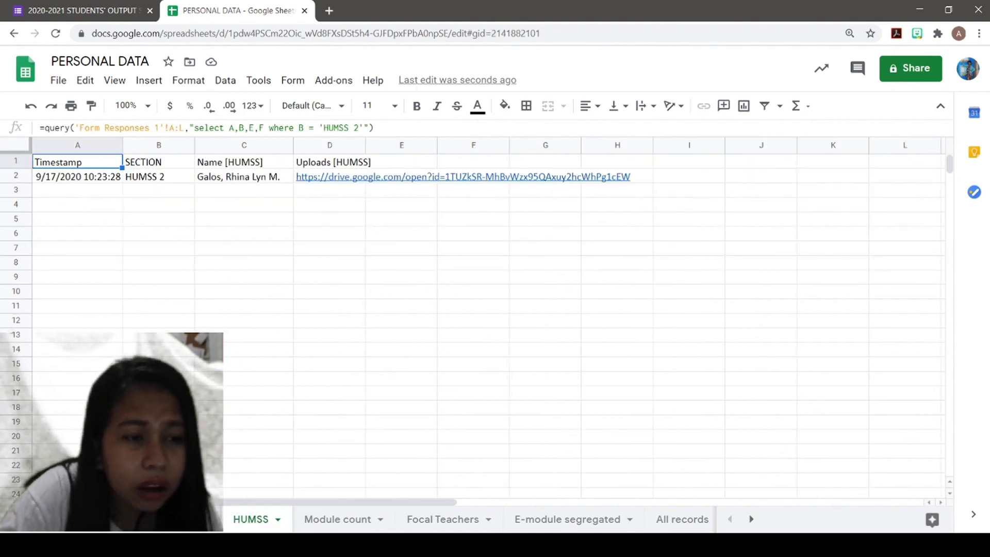